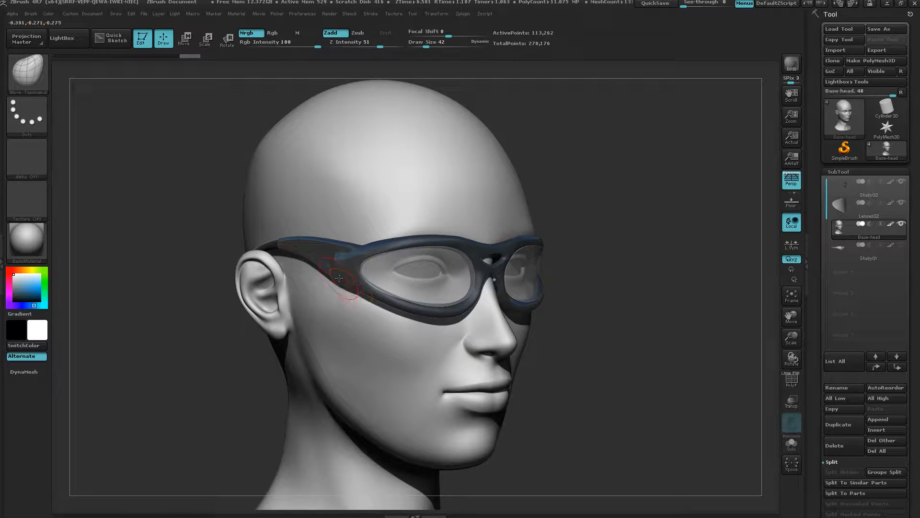
Isolate the Base-head subtool by hiding the glasses and lenses, and show it from the front without perspective.
alt+click(358, 268)
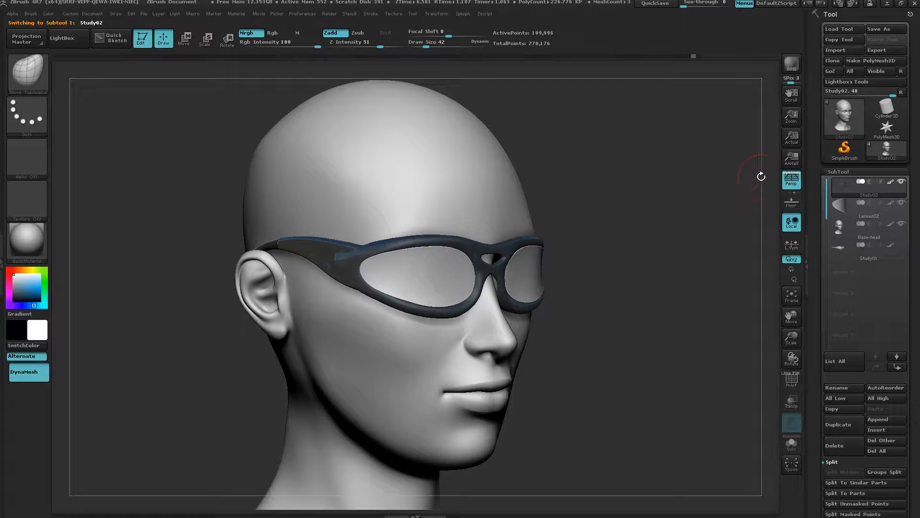
shift+click(902, 182)
key(Down)
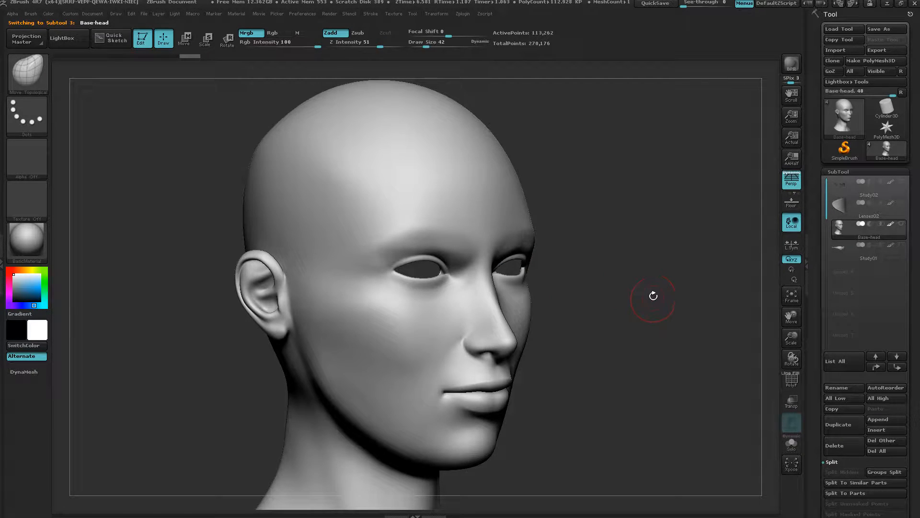
shift+drag(653, 295, 635, 298)
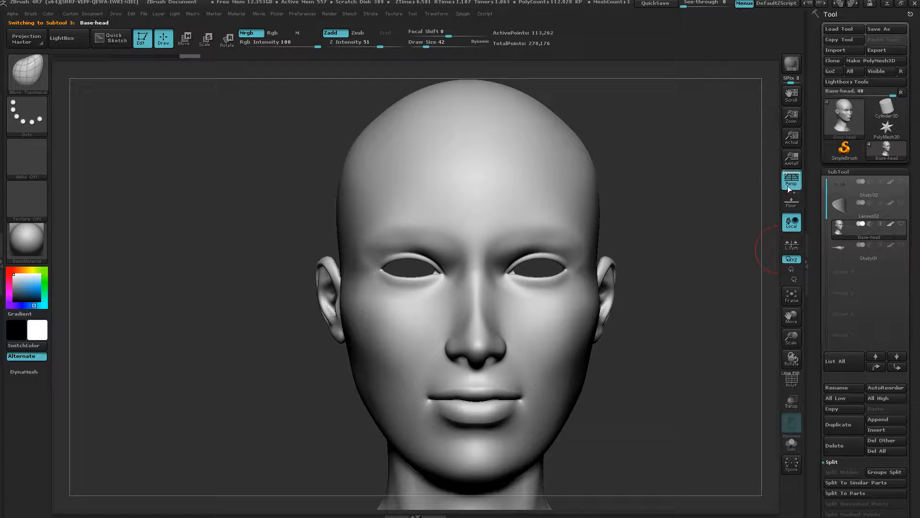
click(790, 189)
alt+drag(649, 366, 617, 355)
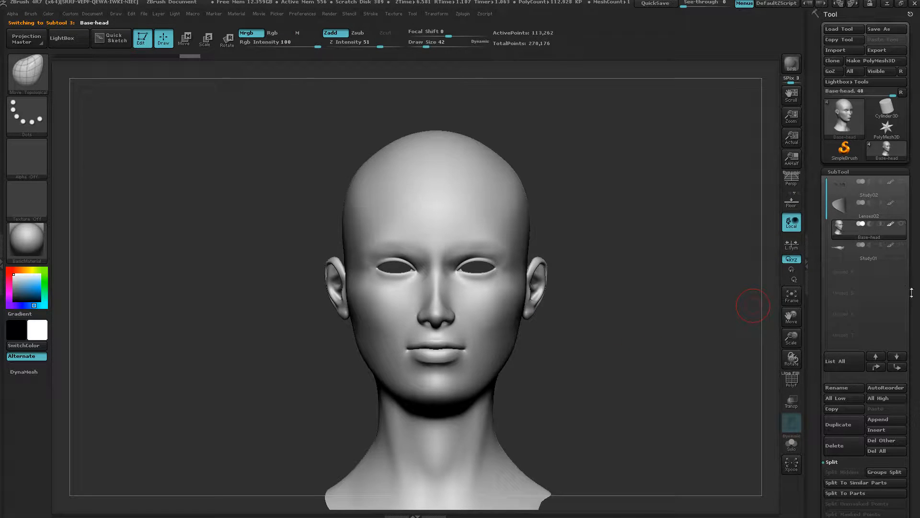
Duplicate the Base-head subtool, show the copy, and reduce it to subdivision level 1 by deleting its higher levels.
click(838, 431)
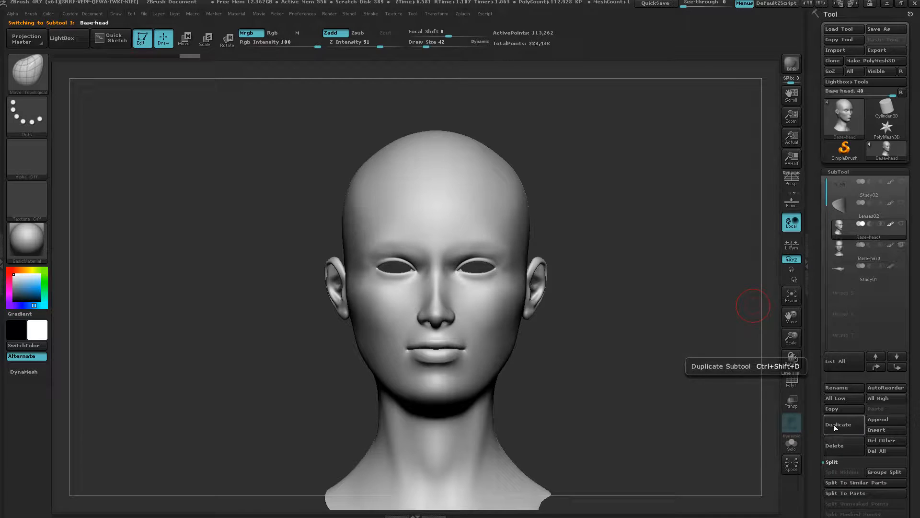
click(898, 248)
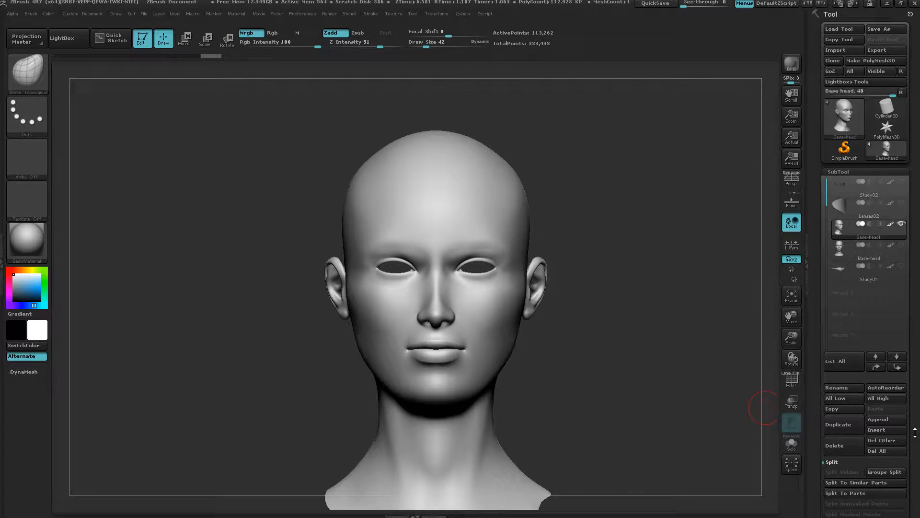
drag(916, 432, 918, 327)
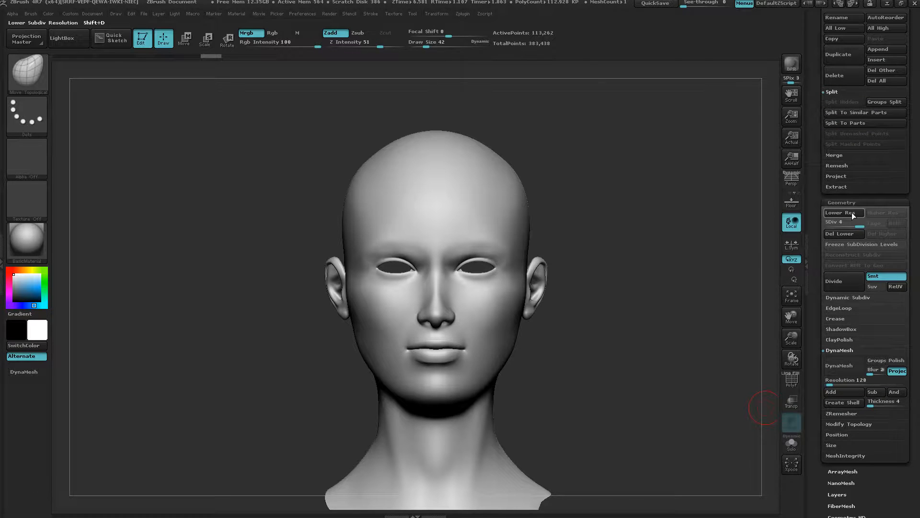
drag(858, 223, 806, 224)
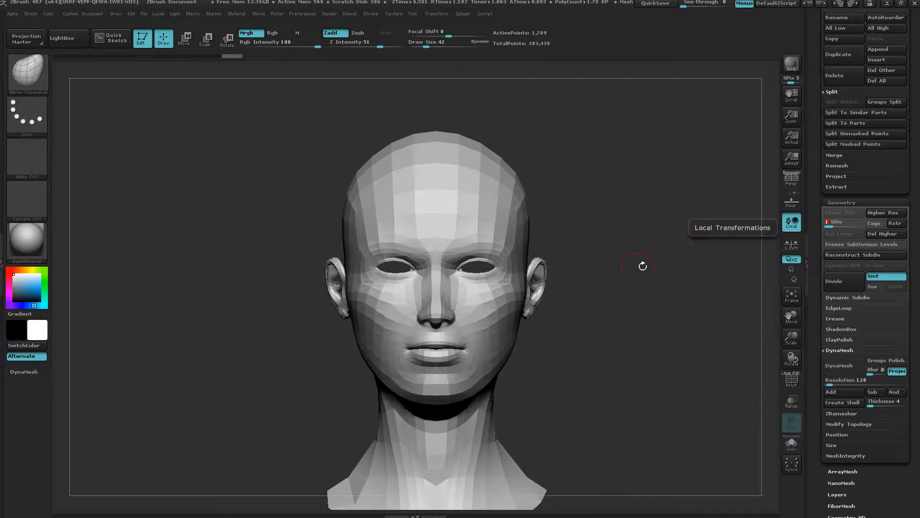
click(873, 233)
Close the open eye holes in the low-poly head copy with Close Holes.
mouse_move(637, 278)
mouse_down()
mouse_move(654, 271)
mouse_move(649, 286)
mouse_up()
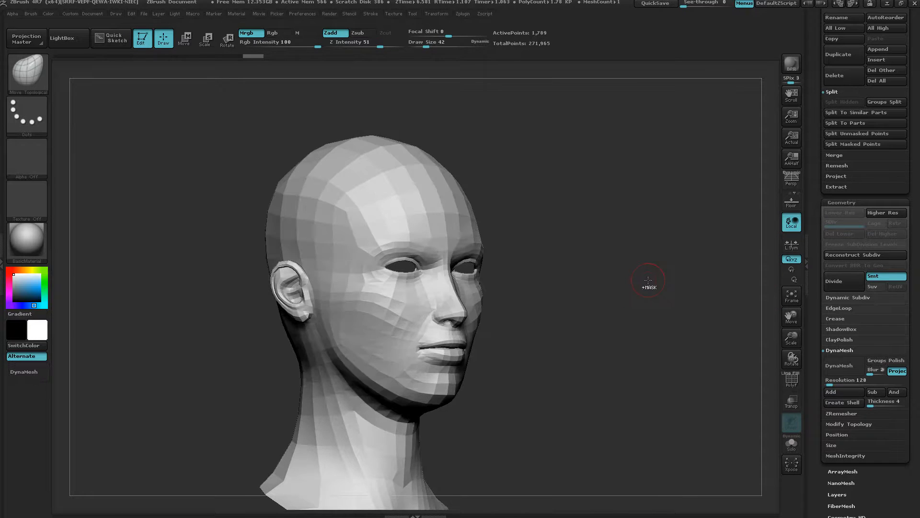
ctrl+right_drag(649, 286, 650, 312)
mouse_move(650, 312)
mouse_down()
mouse_move(618, 362)
mouse_move(602, 356)
mouse_up()
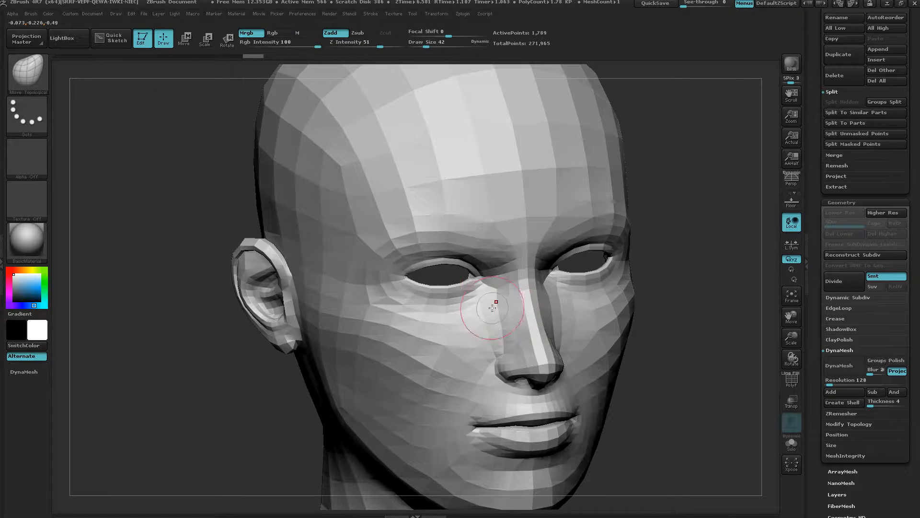
drag(427, 284, 427, 273)
mouse_move(657, 331)
mouse_down()
mouse_move(635, 304)
mouse_move(645, 302)
mouse_up()
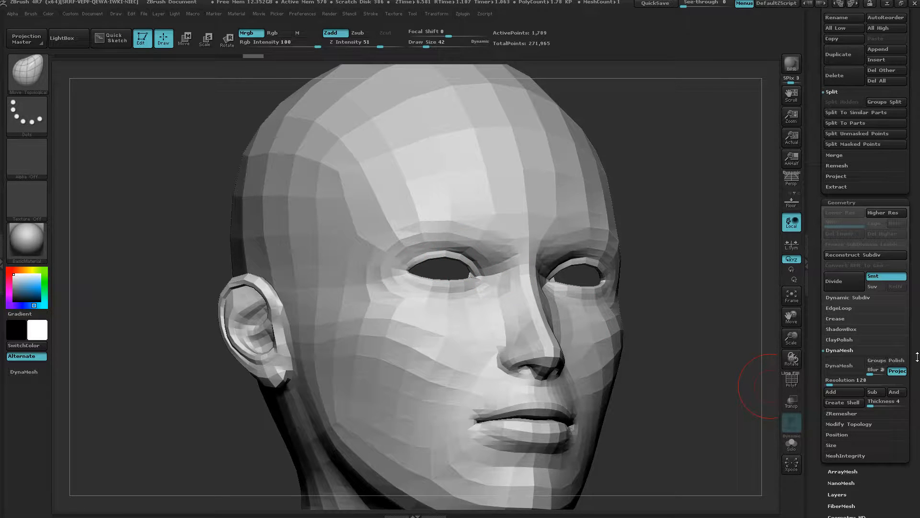
drag(916, 358, 918, 397)
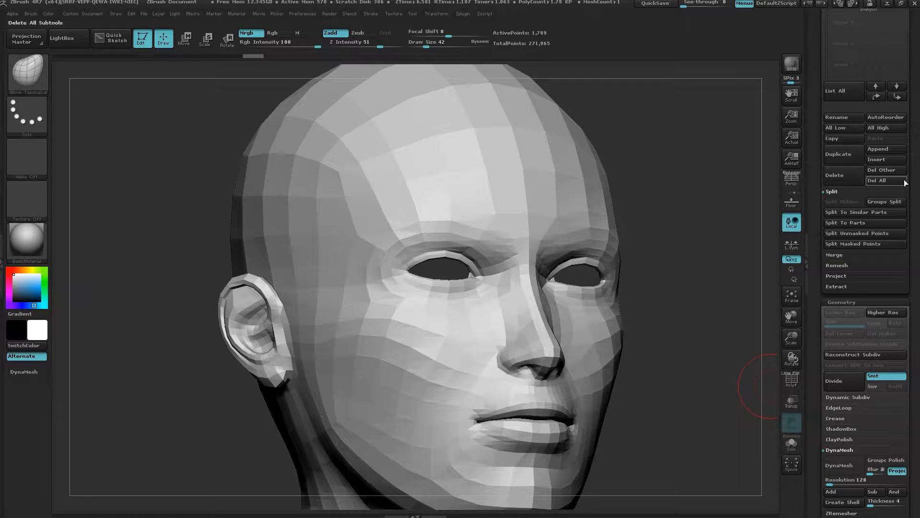
drag(917, 312, 900, 218)
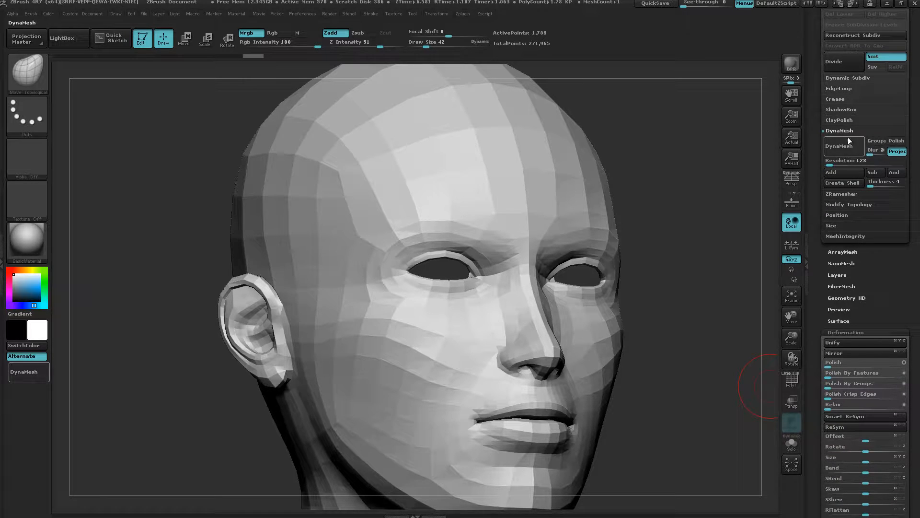
click(864, 203)
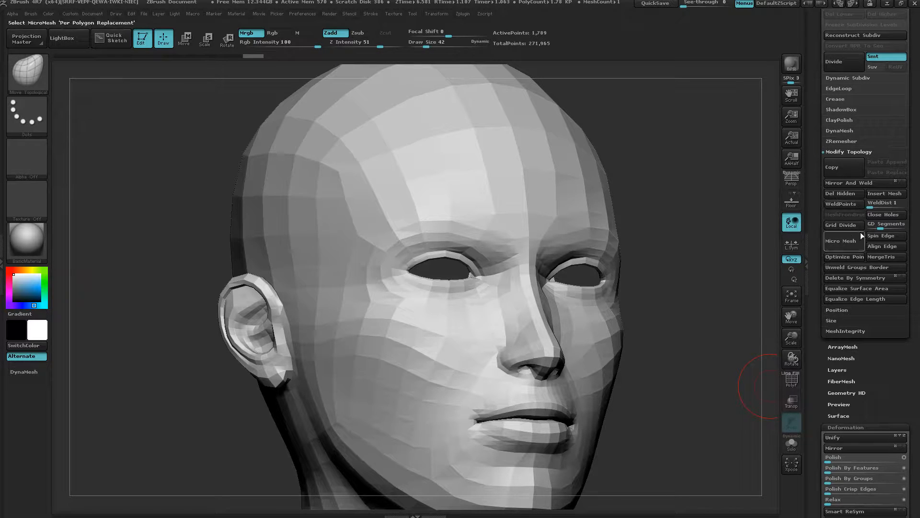
click(888, 214)
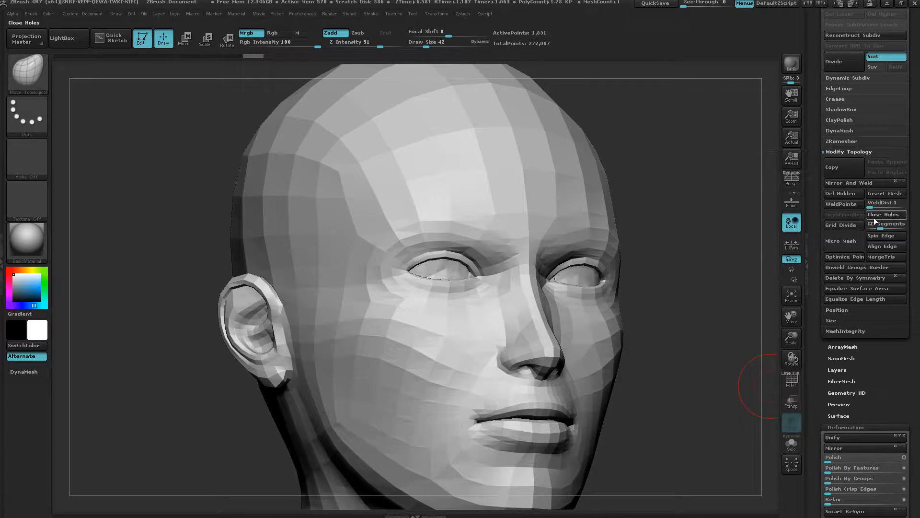
Set the draw size to 131 and smooth away the eyelid detail on the low-poly head.
drag(483, 318, 474, 308)
right_drag(473, 308, 455, 144)
right_drag(463, 105, 489, 140)
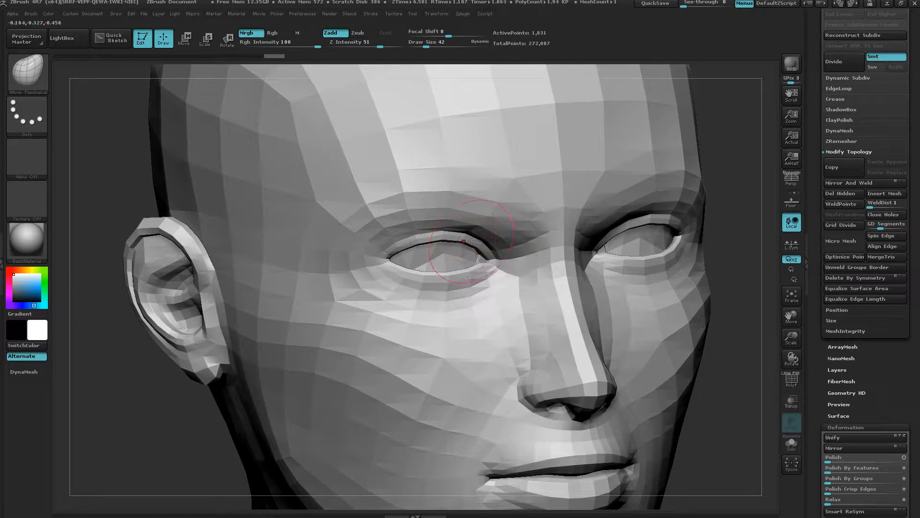
key(shift)
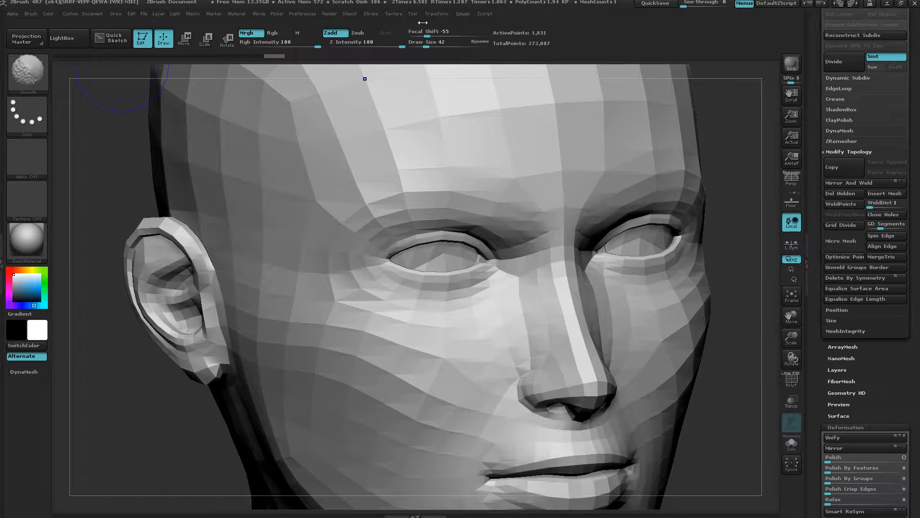
key(s)
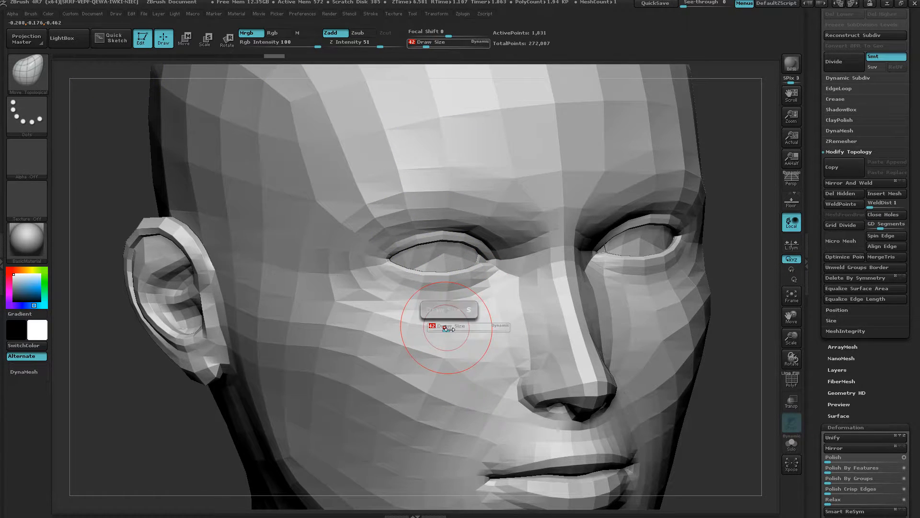
drag(446, 329, 450, 330)
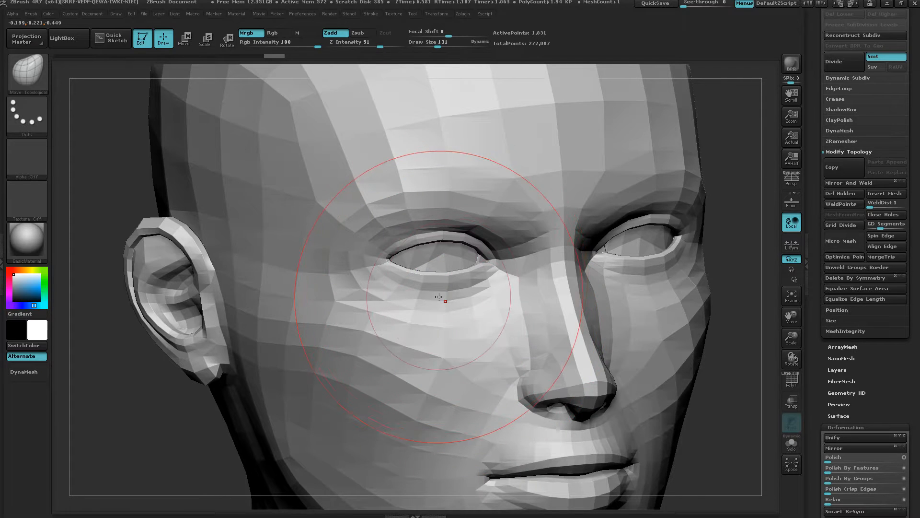
shift+drag(424, 248, 420, 260)
mouse_move(422, 261)
right_down()
mouse_move(467, 314)
mouse_move(470, 268)
right_up()
shift+drag(436, 259, 408, 267)
right_drag(382, 263, 358, 259)
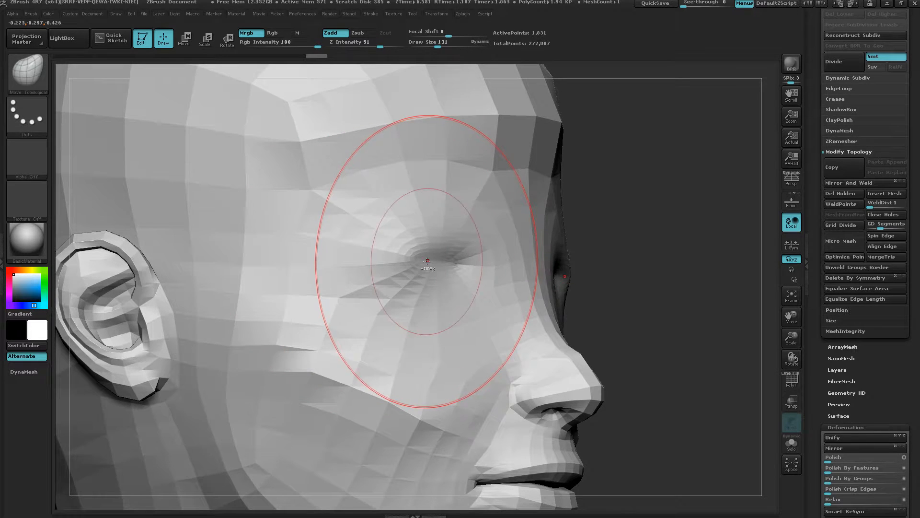
mouse_move(427, 262)
ctrl+right_down()
mouse_move(426, 269)
mouse_move(410, 257)
ctrl+right_up()
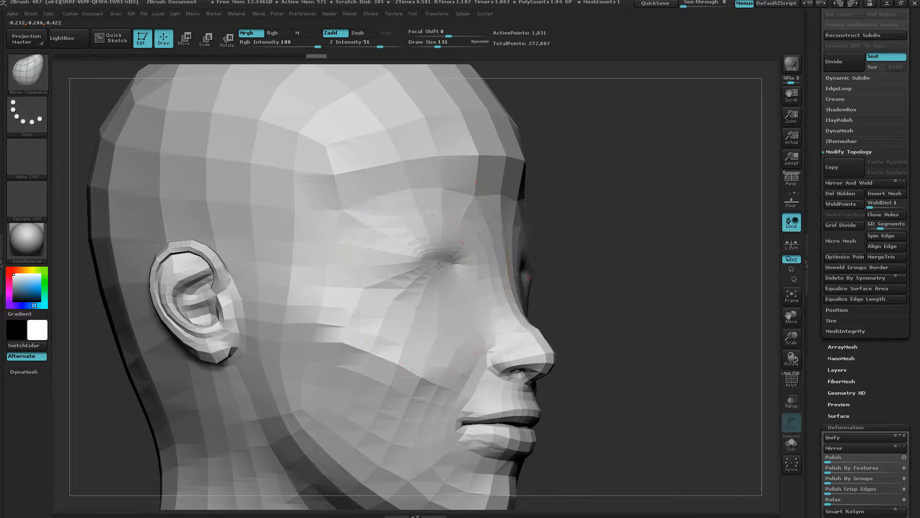
Lower the Smooth brush intensity and soften the brow and nose bridge around the filled eye sockets.
drag(438, 266, 440, 266)
drag(442, 226, 453, 223)
mouse_move(463, 168)
mouse_down()
mouse_move(474, 167)
mouse_move(453, 194)
mouse_up()
key(ctrl+z)
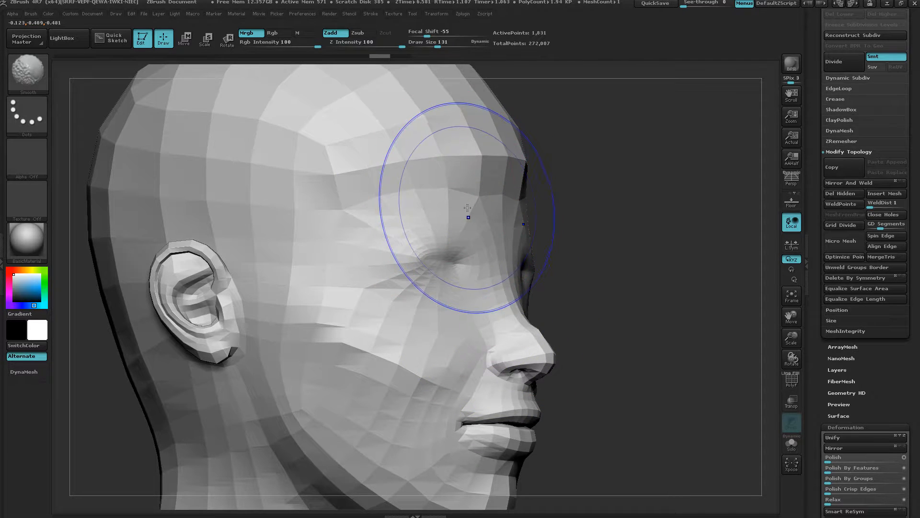
drag(401, 46, 358, 52)
shift+drag(470, 132, 475, 151)
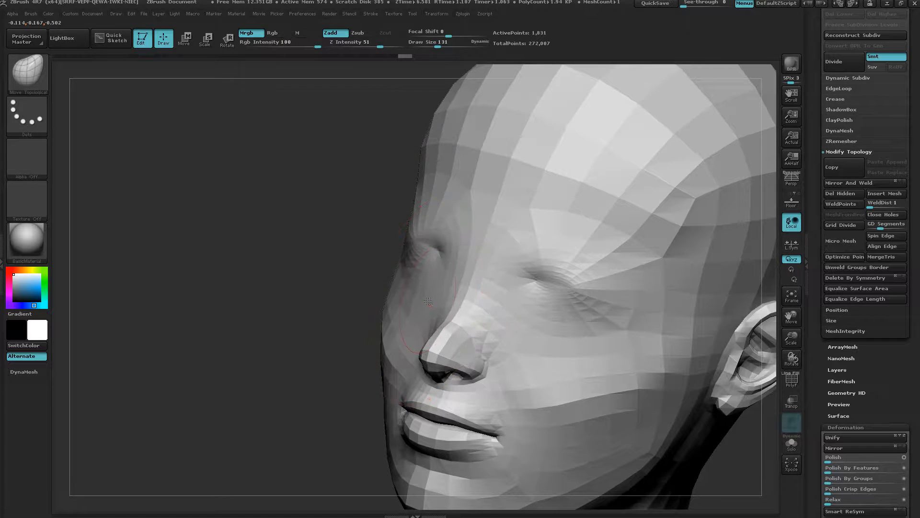
drag(428, 301, 426, 288)
right_drag(425, 288, 491, 250)
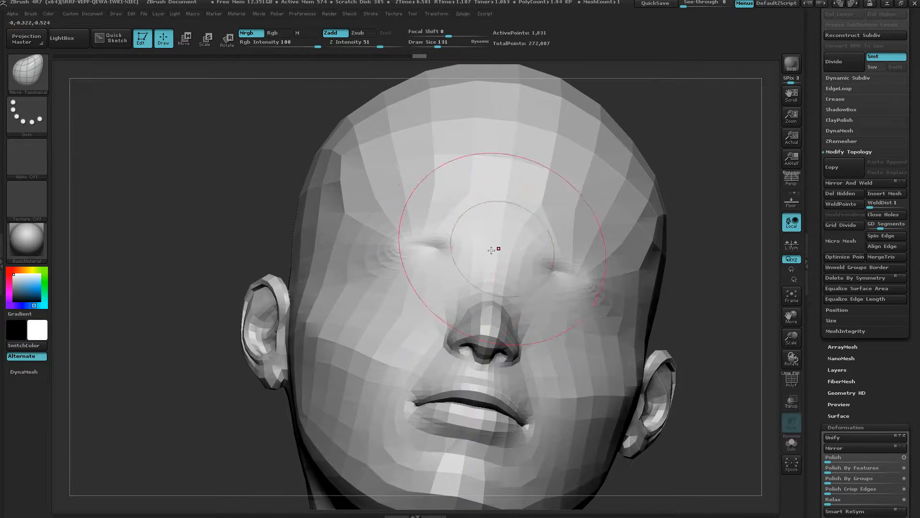
Show the original Base-head subtool as a reference and adjust the copy's eye-socket surface against it with Move Topological.
right_drag(565, 220, 767, 150)
drag(919, 81, 916, 252)
click(902, 246)
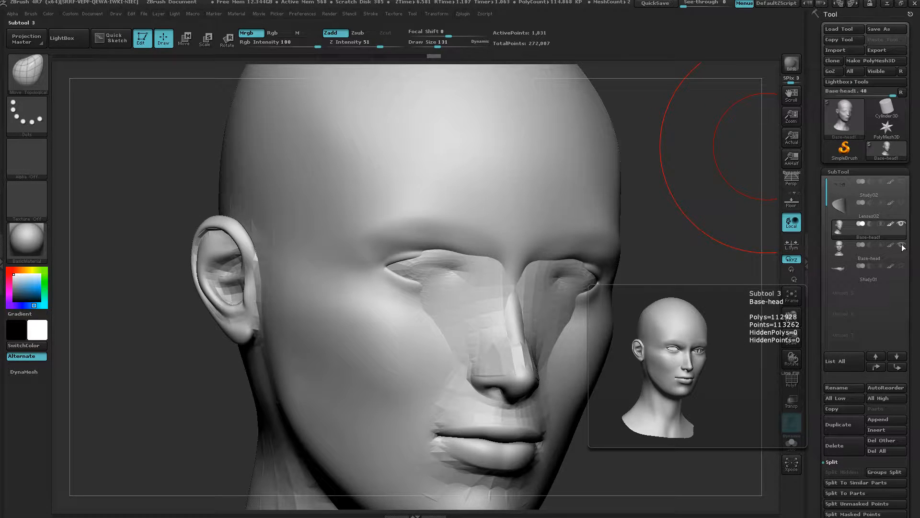
mouse_move(479, 365)
mouse_down()
mouse_move(478, 302)
mouse_move(404, 273)
mouse_move(498, 289)
mouse_up()
right_drag(438, 287, 450, 227)
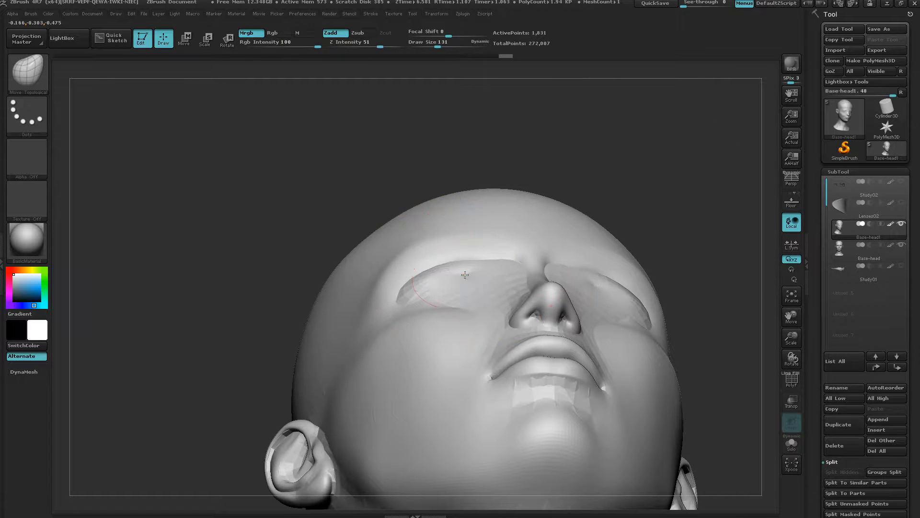
drag(465, 275, 467, 282)
right_drag(452, 283, 427, 271)
drag(416, 287, 427, 292)
mouse_move(435, 275)
right_down()
mouse_move(463, 321)
mouse_move(434, 312)
right_up()
Reduce the Move Topological draw size and reshape the outer eye areas of the copy.
key(s)
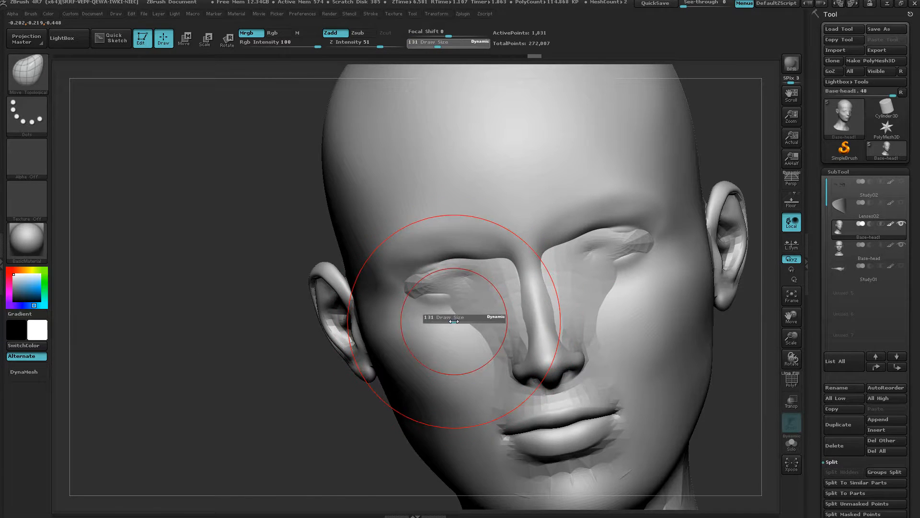
drag(454, 322, 446, 321)
right_drag(450, 316, 420, 328)
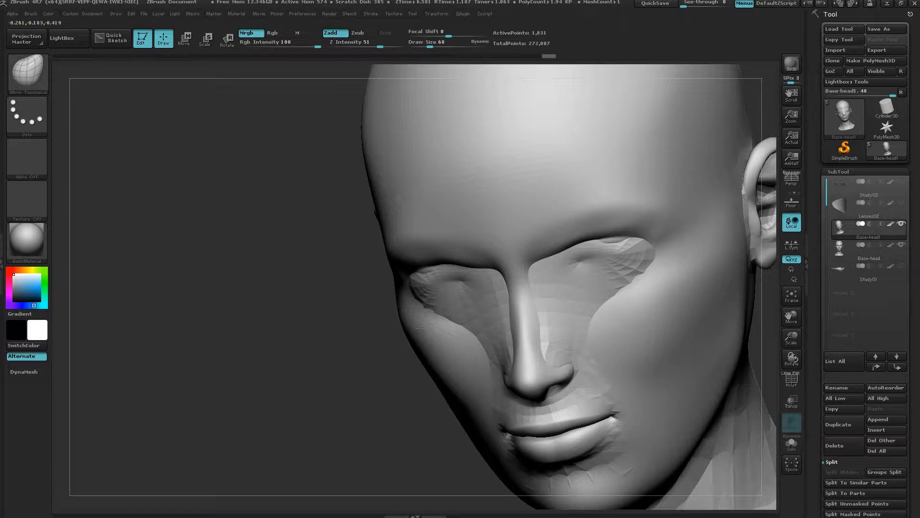
right_drag(490, 254, 496, 206)
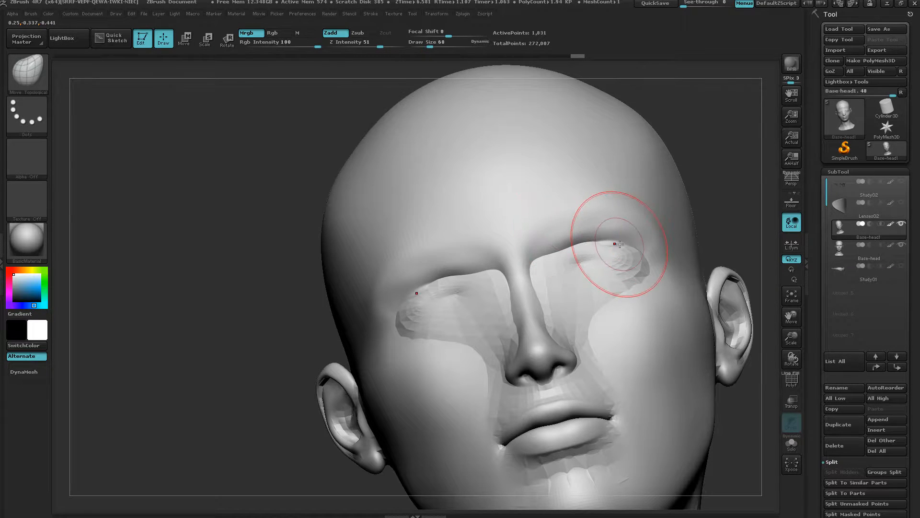
drag(618, 243, 613, 240)
right_drag(557, 280, 557, 239)
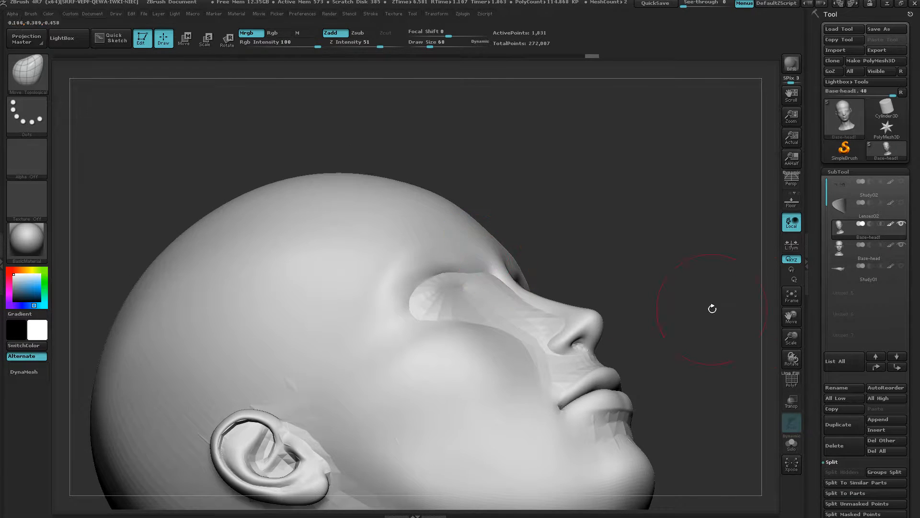
Compare the copy with the original head using temporary transparency, and hide the original Base-head subtool.
click(791, 400)
mouse_move(441, 322)
right_down()
mouse_move(437, 375)
mouse_move(448, 277)
right_up()
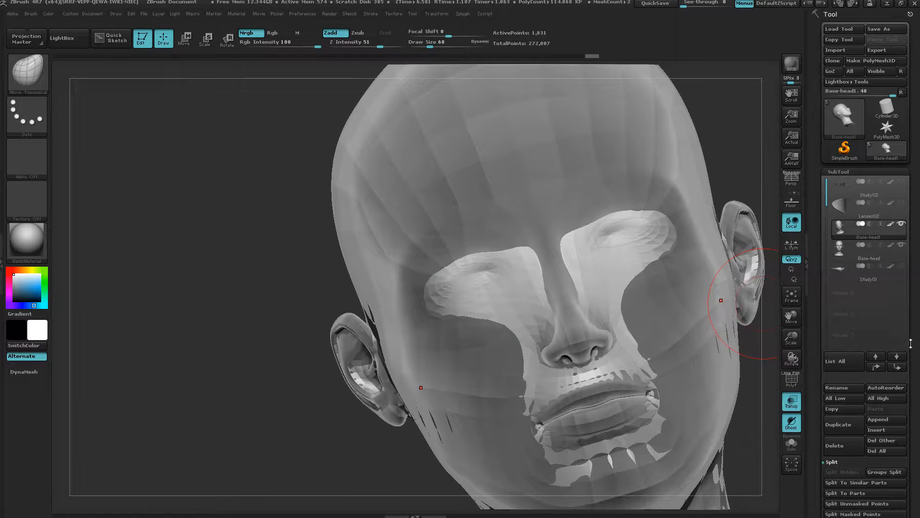
mouse_move(903, 249)
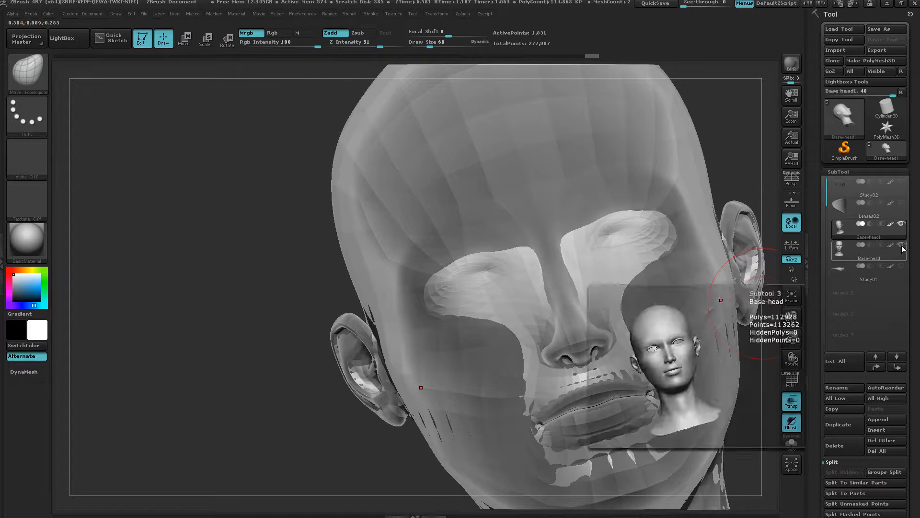
click(792, 402)
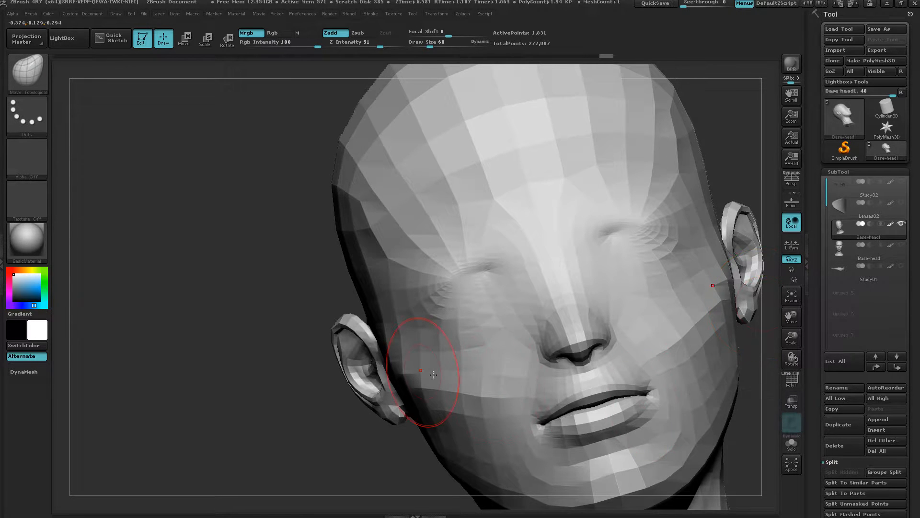
Switch the active tool from the head to the Ring3D primitive and view it from the front.
mouse_move(433, 374)
right_down()
mouse_move(426, 368)
mouse_move(470, 335)
mouse_move(477, 365)
mouse_move(311, 315)
right_up()
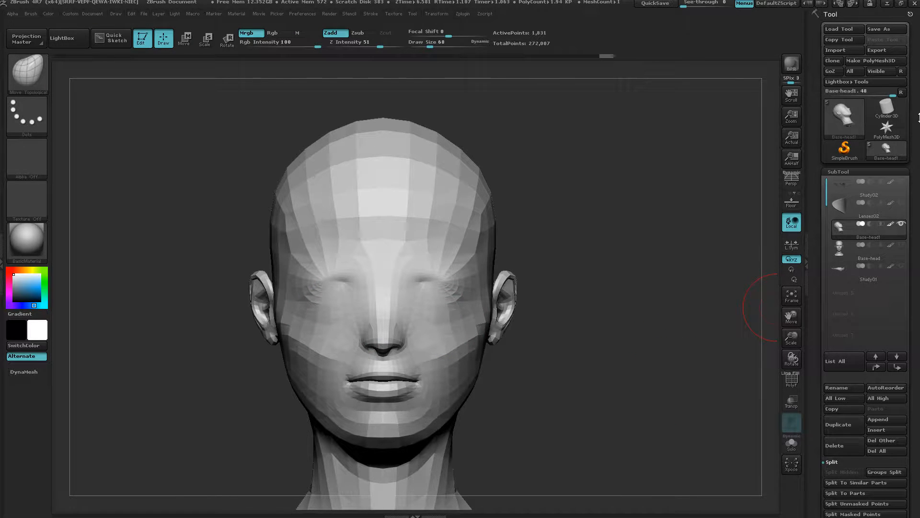
click(845, 116)
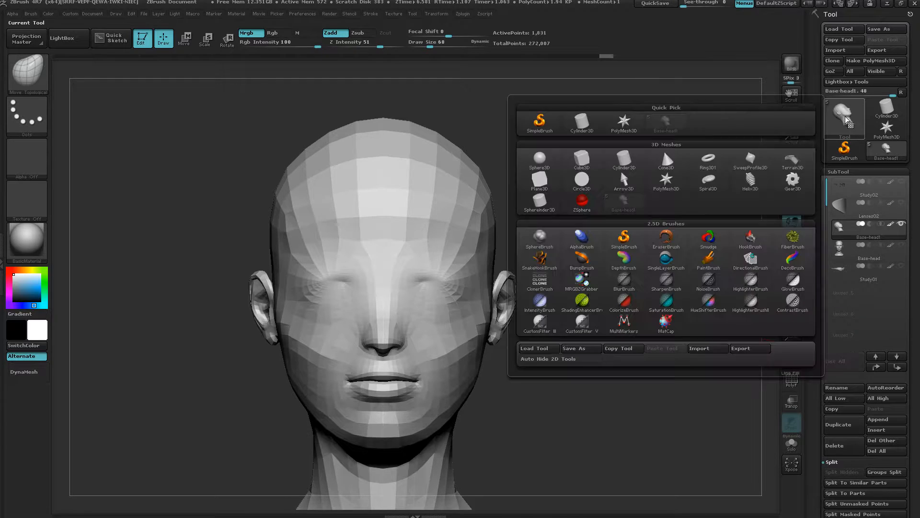
mouse_move(710, 164)
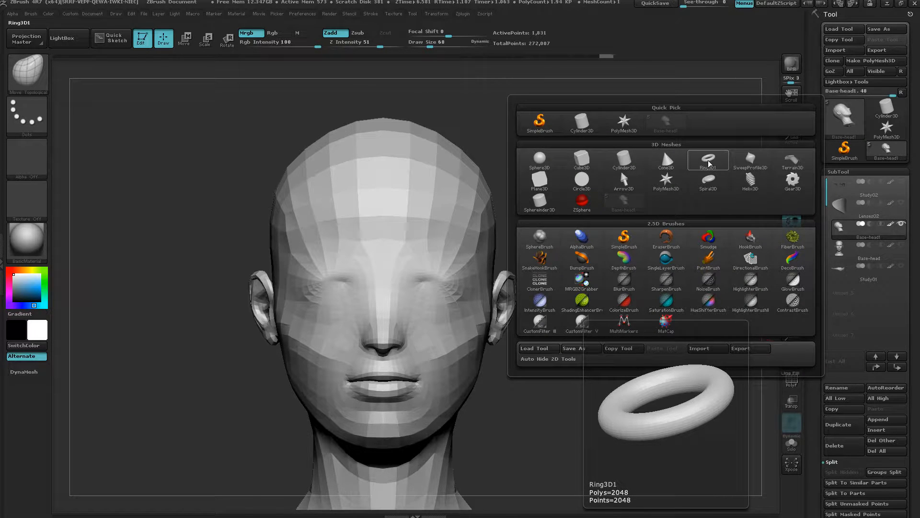
click(709, 163)
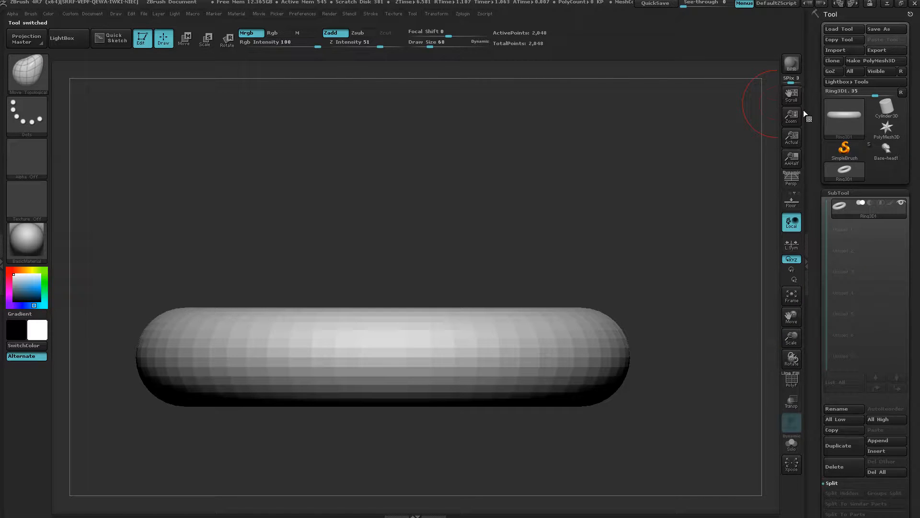
drag(493, 261, 494, 343)
Show the polyframe on the ring and set its SDivide to 12 in the Initialize settings.
drag(915, 320, 919, 170)
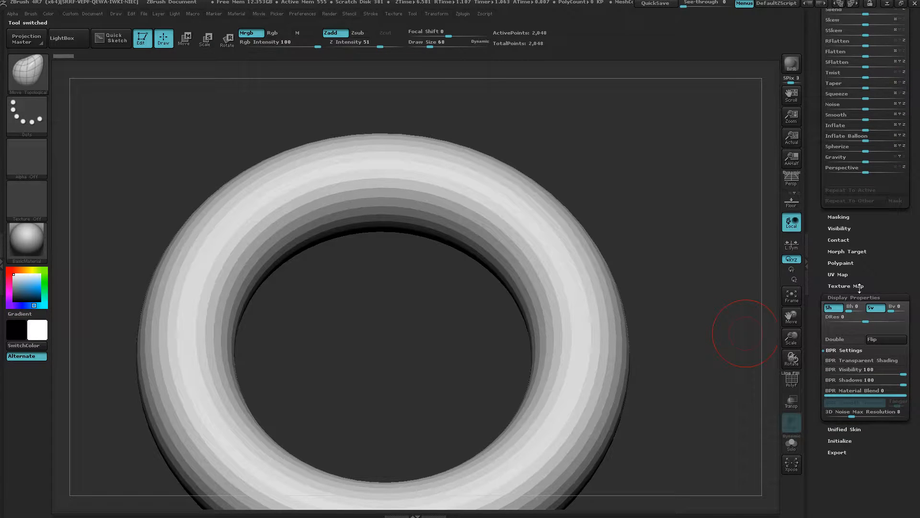
click(852, 297)
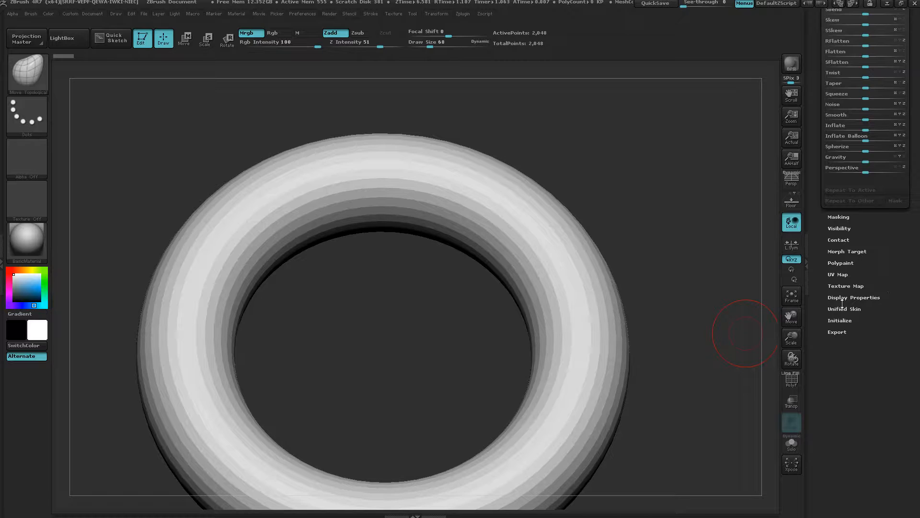
click(842, 317)
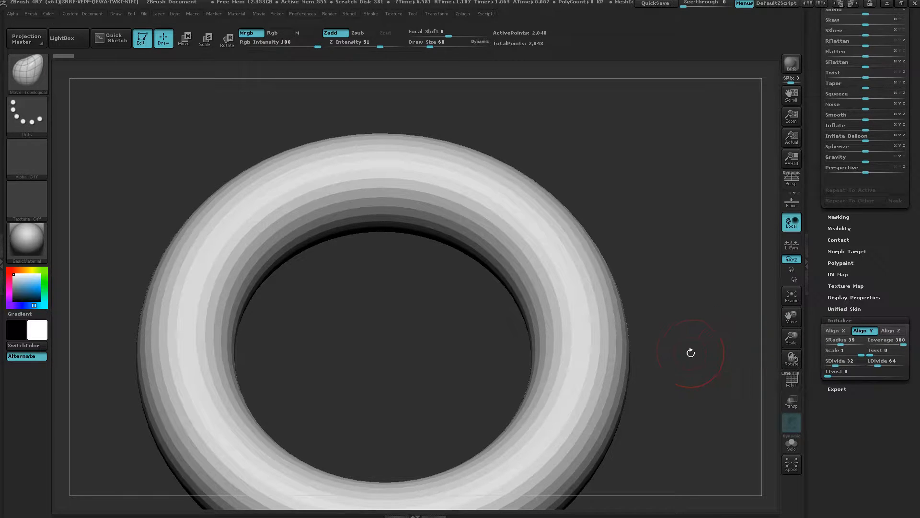
key(shift+f)
drag(662, 371, 735, 350)
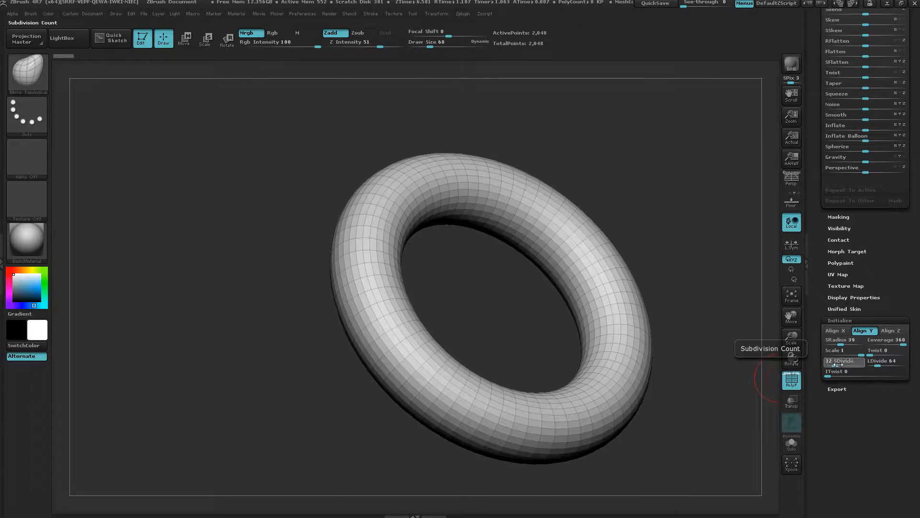
drag(838, 365, 831, 365)
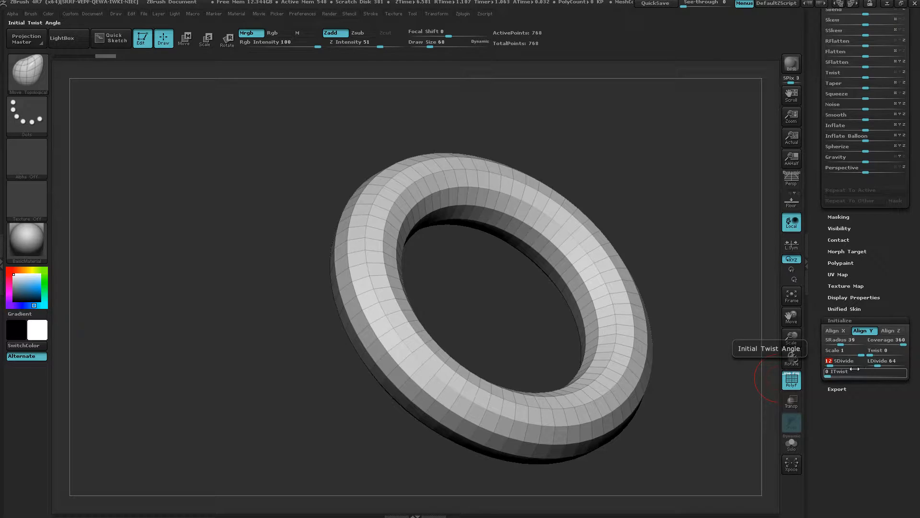
drag(694, 418, 672, 427)
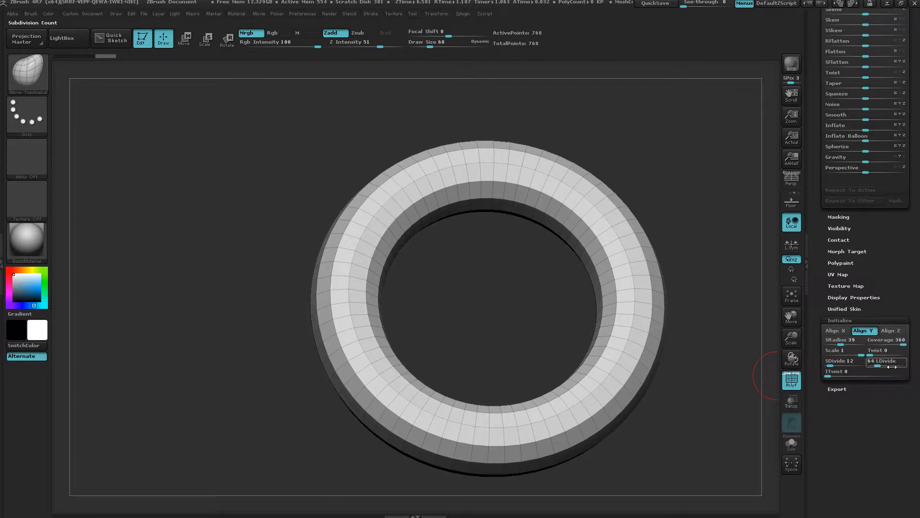
Set the ring's LDivide to 48.
drag(878, 363, 875, 363)
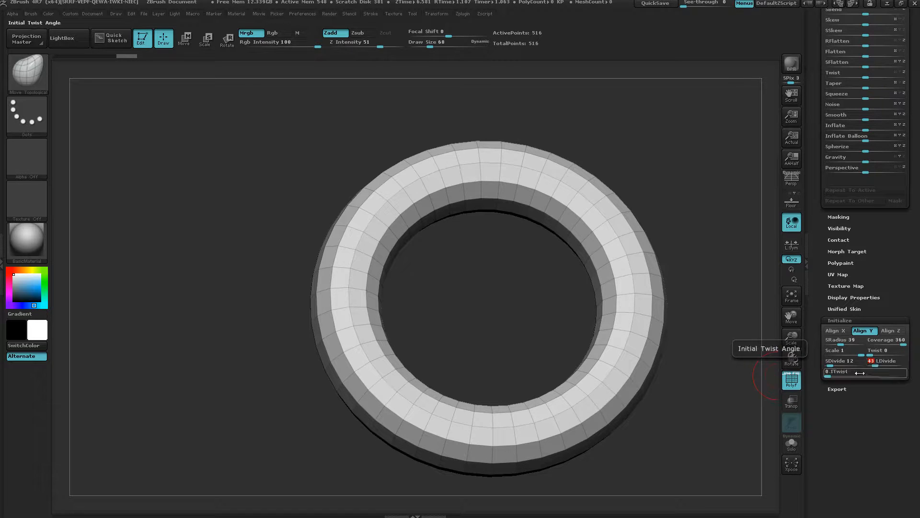
click(727, 385)
drag(709, 423, 722, 415)
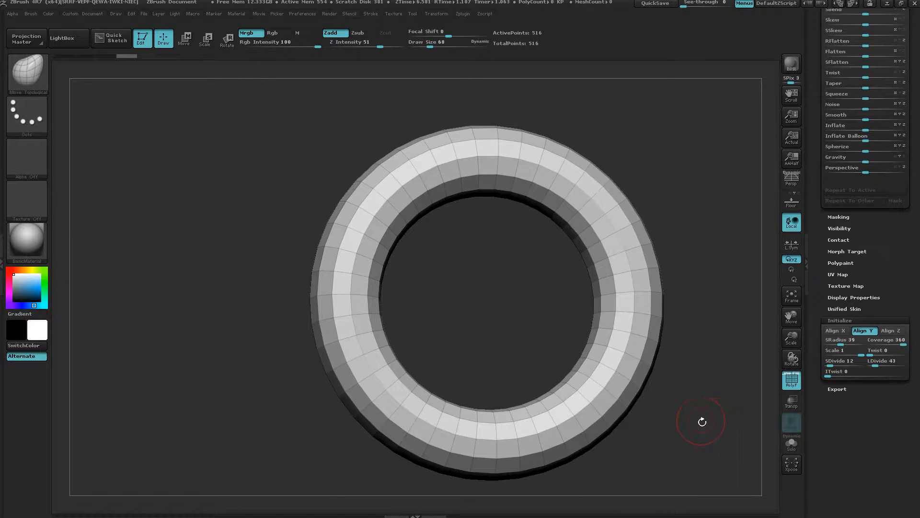
click(881, 360)
text(4)
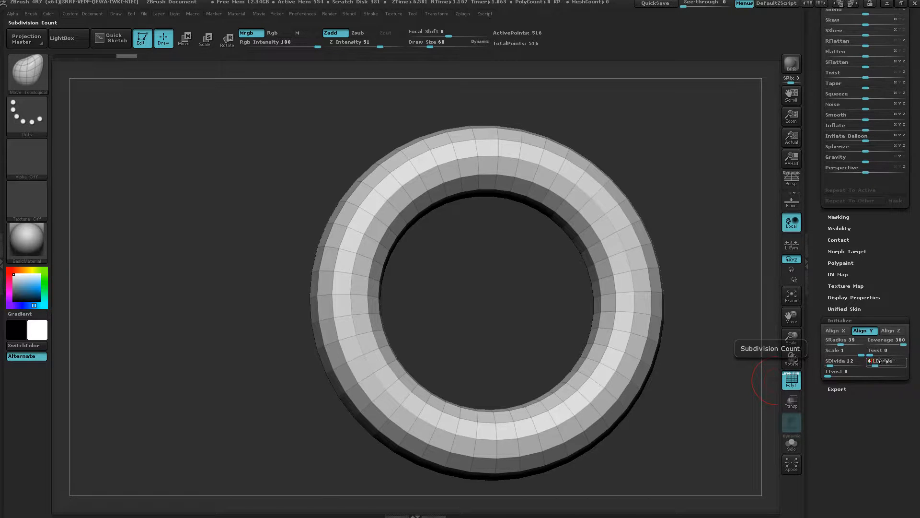
text(8)
key(Return)
drag(699, 372, 719, 317)
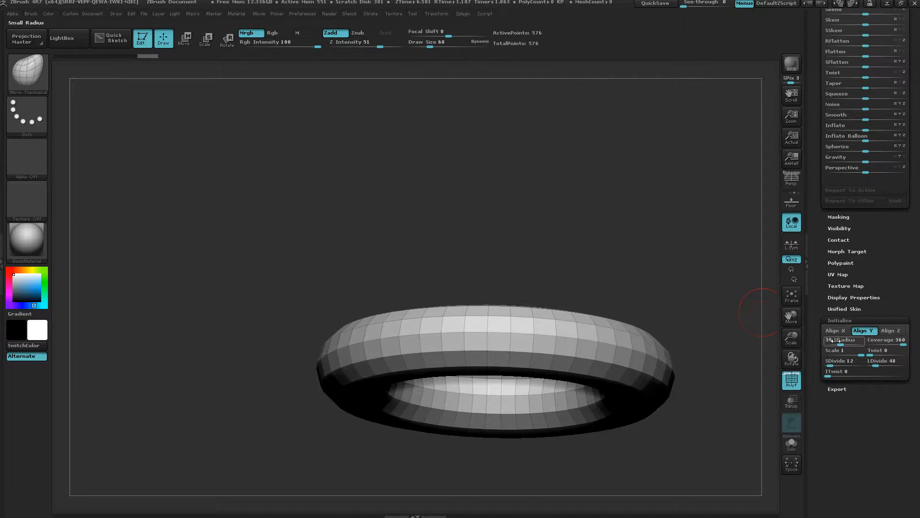
Set the ring's SDivide to 11 and inspect its tube segments.
click(844, 362)
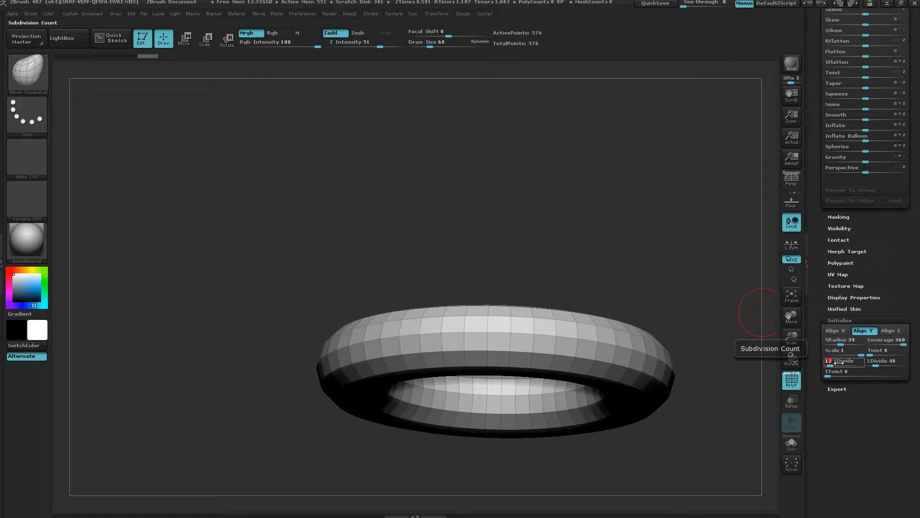
text(11)
key(Return)
drag(580, 473, 600, 424)
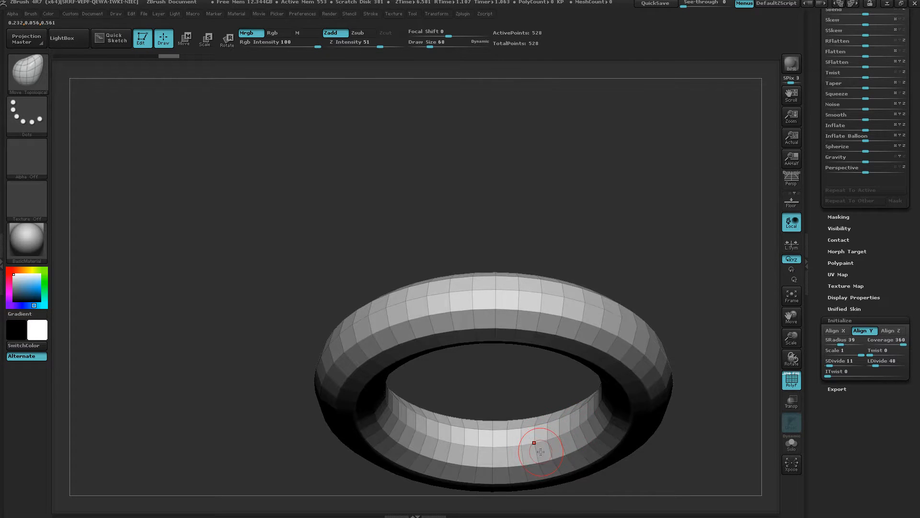
mouse_move(540, 452)
mouse_down()
mouse_move(570, 364)
mouse_move(568, 378)
mouse_move(548, 376)
mouse_move(542, 388)
mouse_move(559, 436)
mouse_move(576, 435)
mouse_move(612, 382)
mouse_move(837, 386)
mouse_up()
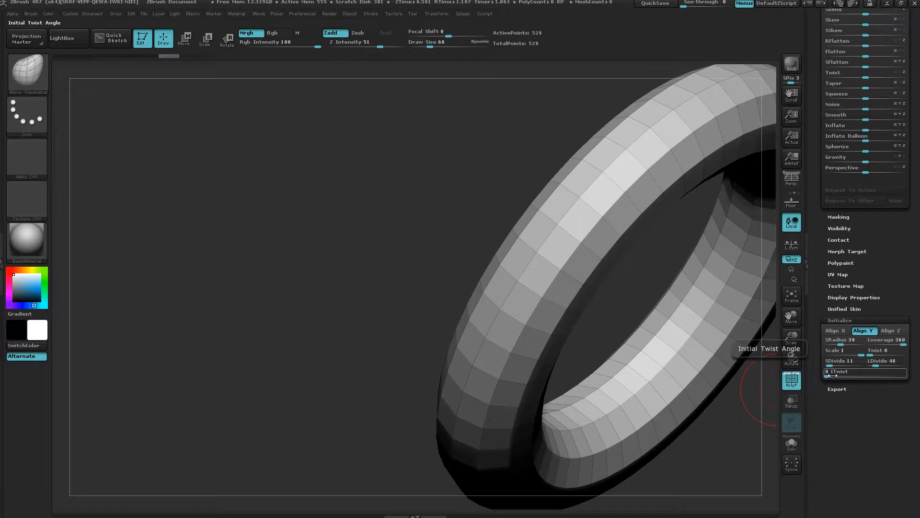
drag(832, 376, 813, 382)
drag(605, 483, 621, 432)
drag(603, 325, 562, 267)
Convert the ring to a PolyMesh3D and switch back to the Base-head1 tool in front view.
drag(919, 125, 916, 319)
click(890, 61)
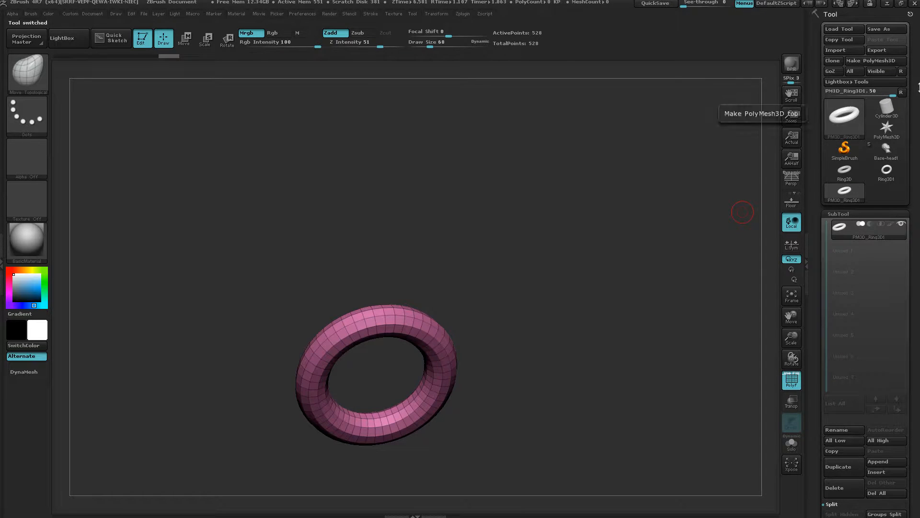
click(840, 120)
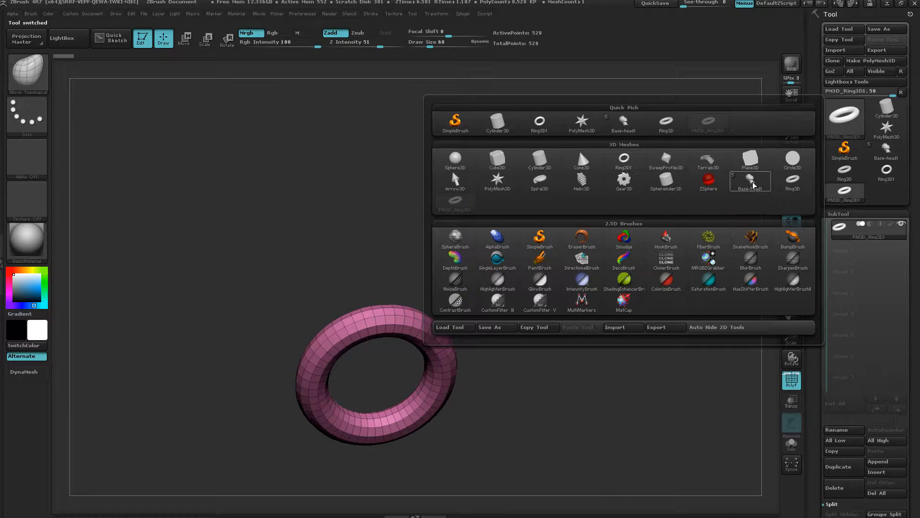
click(746, 192)
shift+drag(524, 374, 600, 350)
alt+right_drag(518, 374, 686, 310)
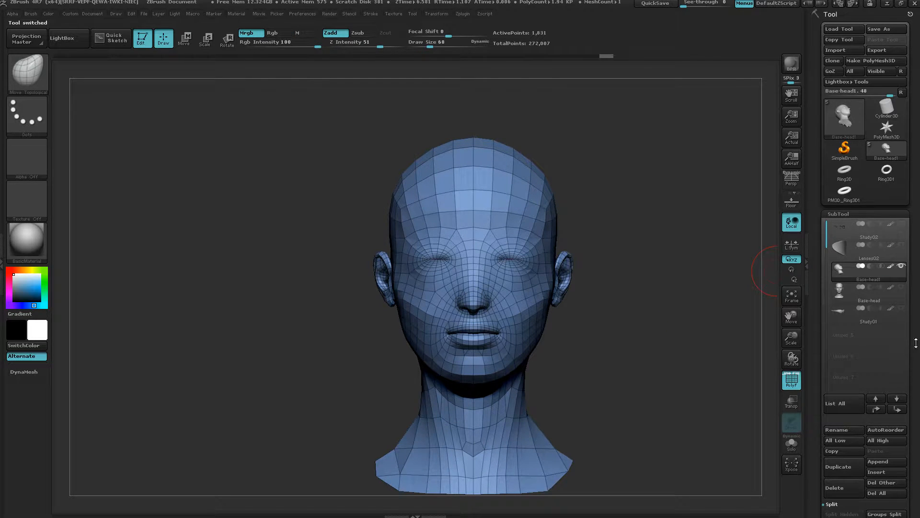
Insert PM3D_Ring3D1 as a subtool below the simplified head copy and make it the active subtool.
drag(917, 343, 918, 268)
click(886, 290)
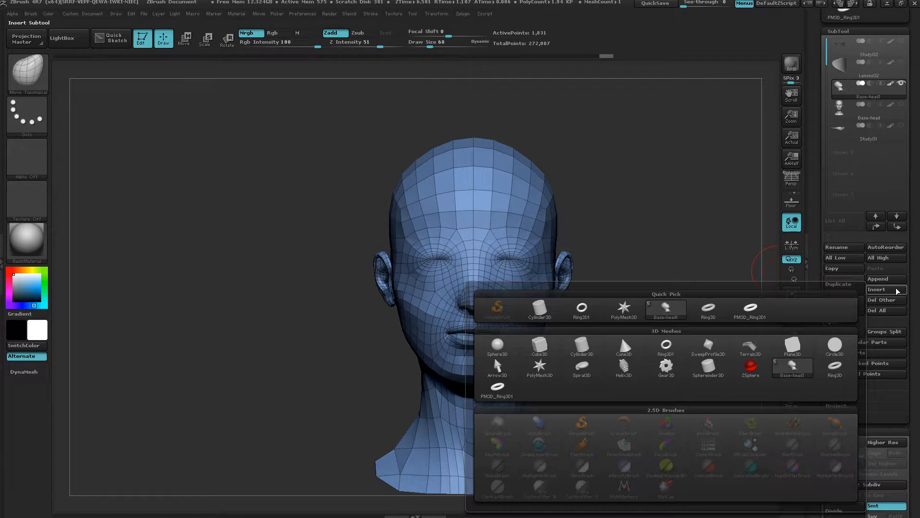
click(496, 387)
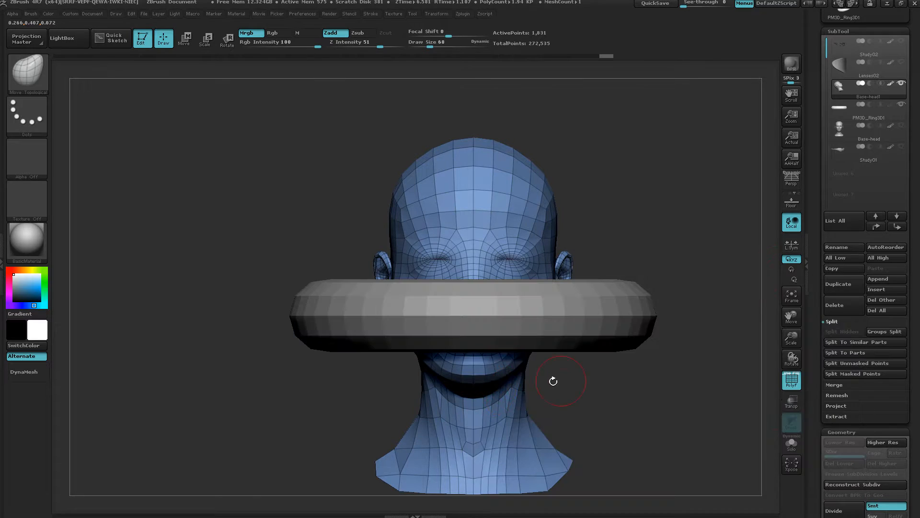
alt+click(562, 338)
Rotate the ring 90 degrees in side view so that it stands upright, parallel to the face.
drag(618, 217, 637, 262)
drag(578, 370, 596, 382)
key(r)
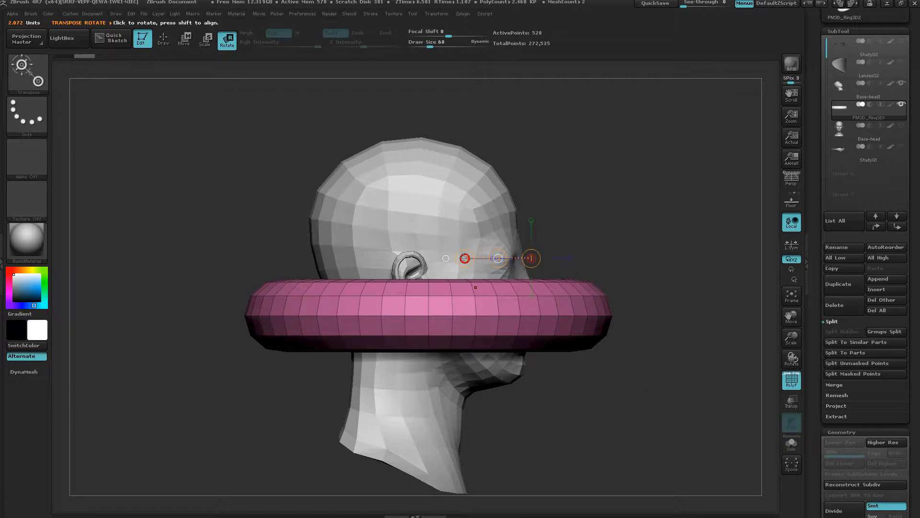
drag(465, 258, 547, 204)
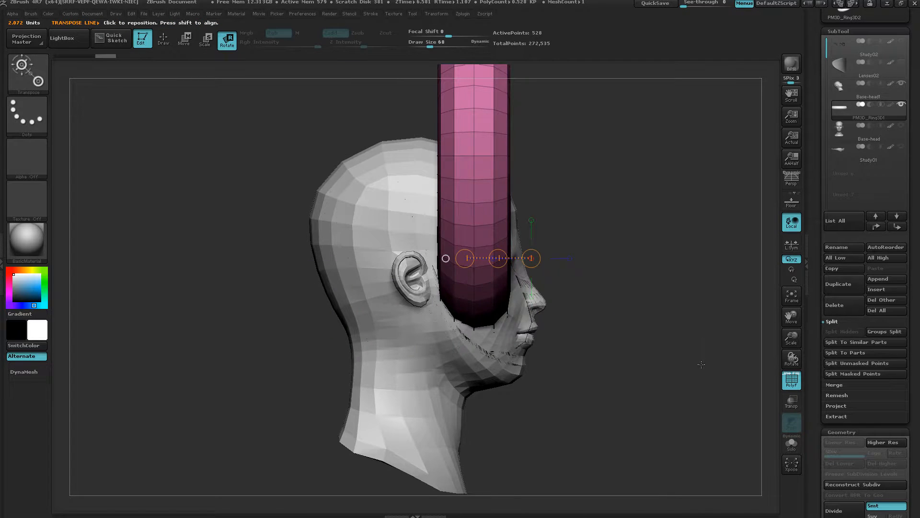
Align the Transpose line horizontally across the eyes and move the ring down so it is centred near the head's right eye.
drag(702, 365, 657, 383)
ctrl+right_drag(708, 430, 602, 431)
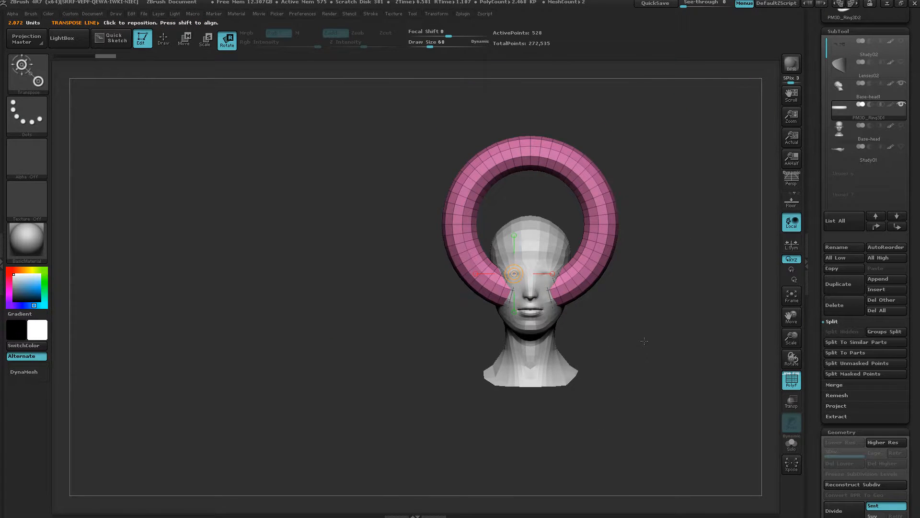
alt+drag(644, 341, 558, 393)
ctrl+right_drag(558, 391, 639, 369)
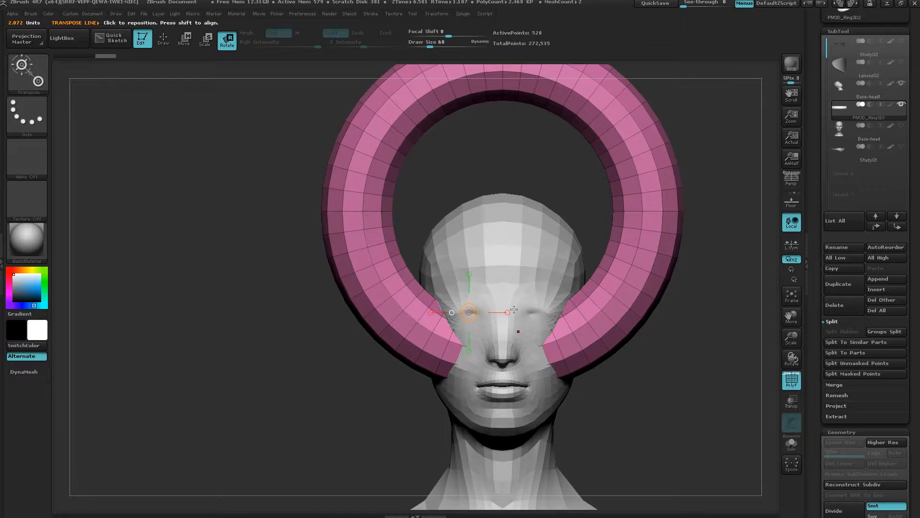
drag(508, 312, 605, 302)
key(ctrl+z)
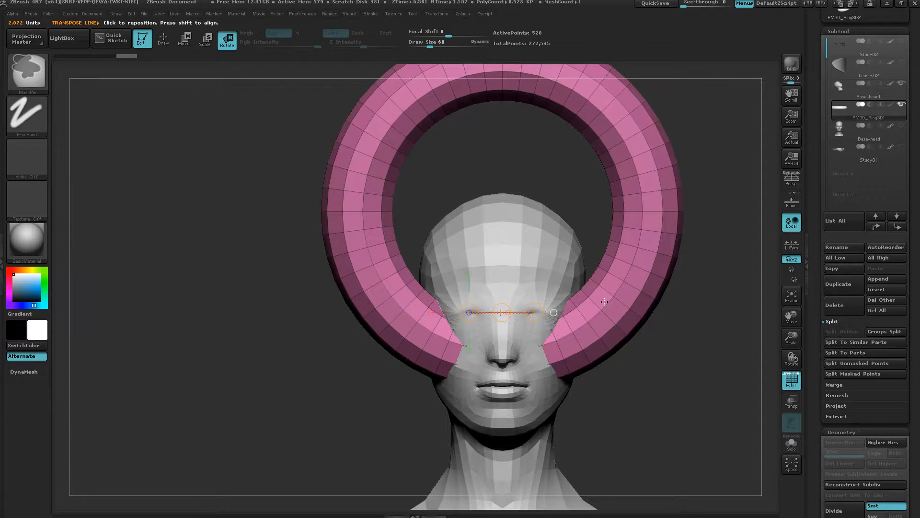
key(w)
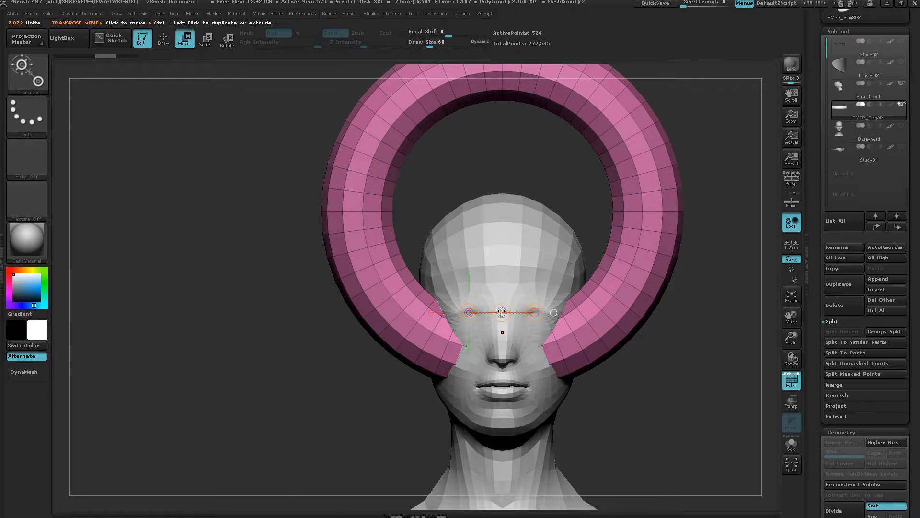
drag(502, 312, 498, 421)
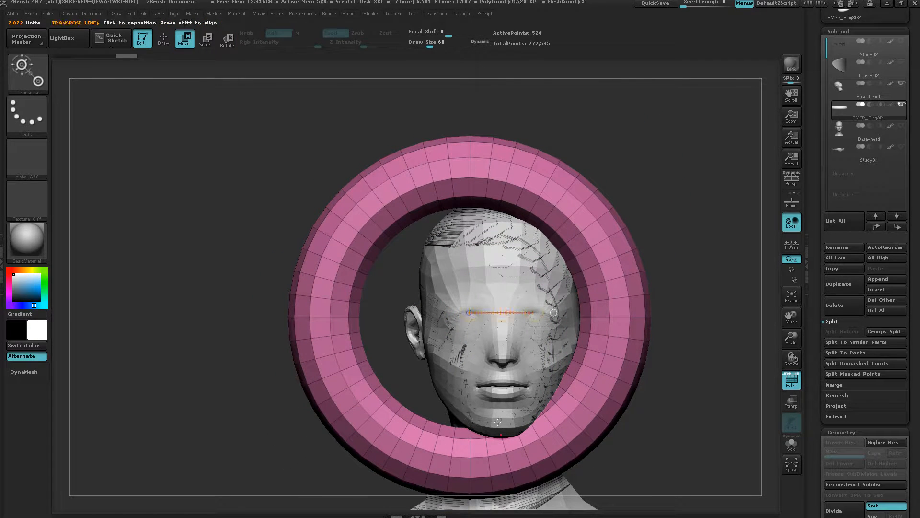
Scale the ring down uniformly until it fits as a lens rim around the head's right eye.
key(e)
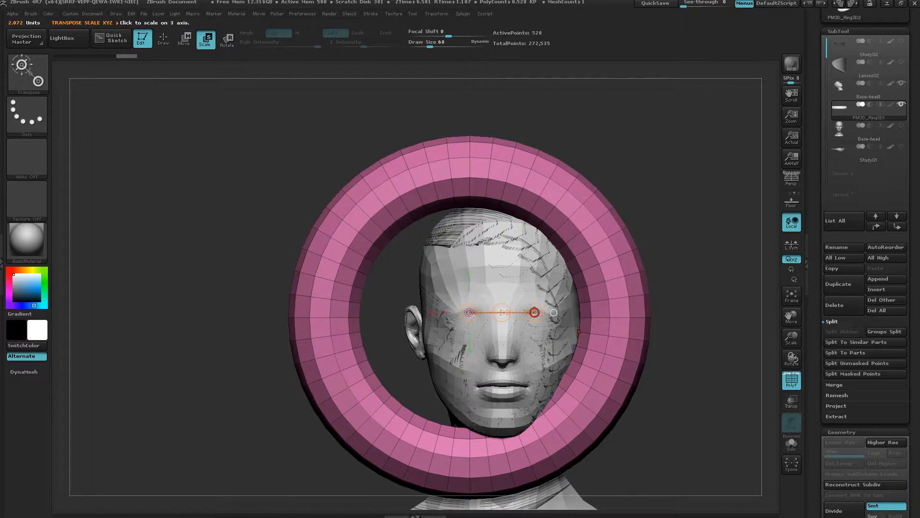
drag(535, 312, 469, 309)
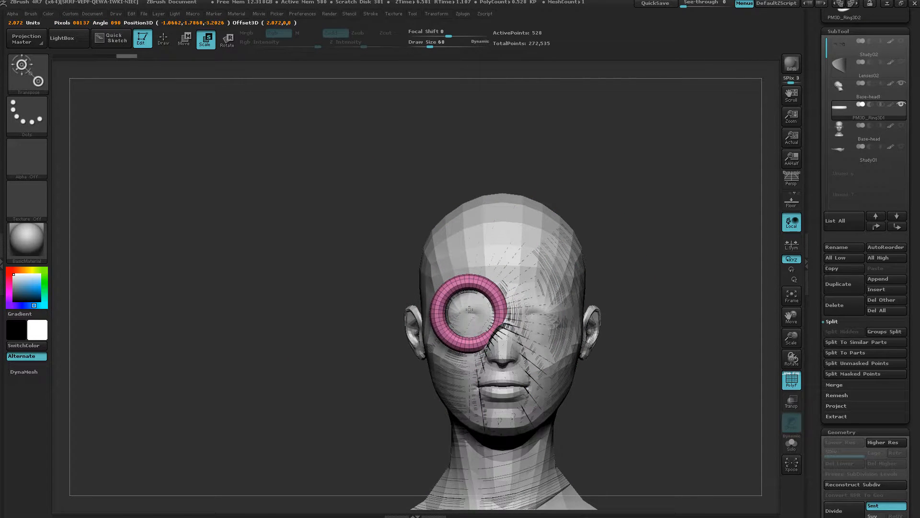
ctrl+right_drag(476, 350, 620, 254)
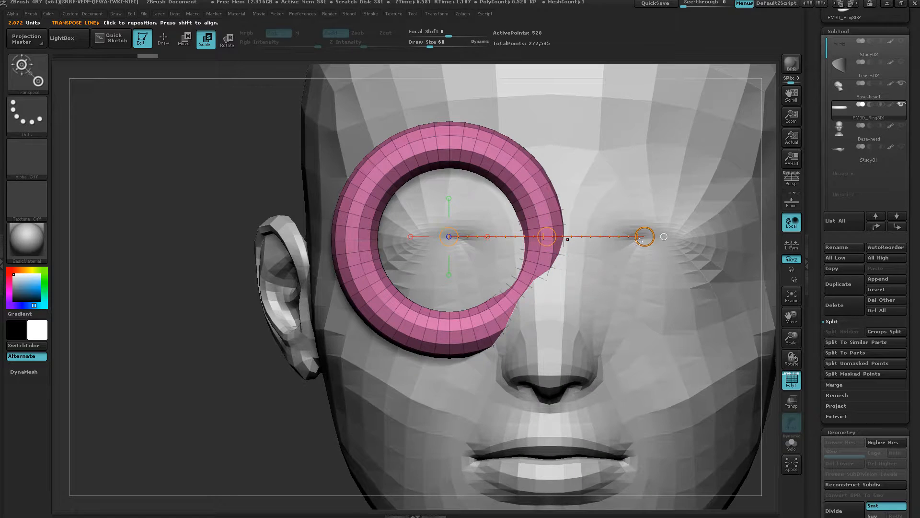
drag(640, 240, 626, 242)
ctrl+right_drag(641, 390, 575, 412)
right_drag(603, 451, 599, 413)
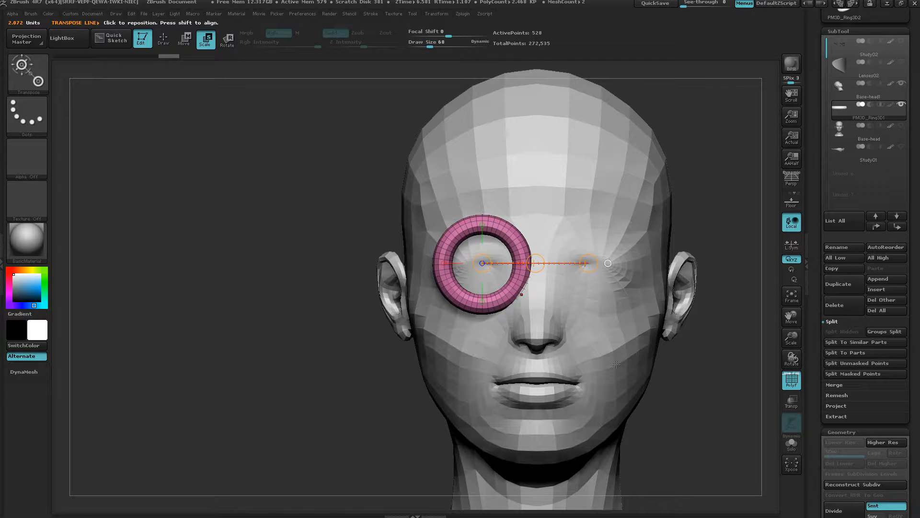
Thin the ring's tube with a small negative Inflate deformation and fine-tune its uniform scale around the eye.
drag(919, 372, 820, 220)
drag(919, 246, 914, 178)
drag(864, 342, 861, 342)
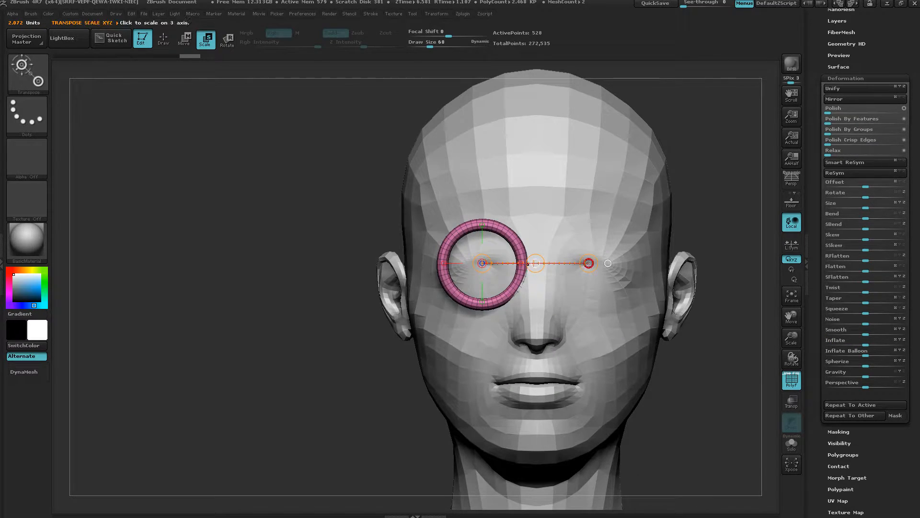
mouse_move(589, 263)
mouse_down()
mouse_move(580, 266)
mouse_move(587, 271)
mouse_up()
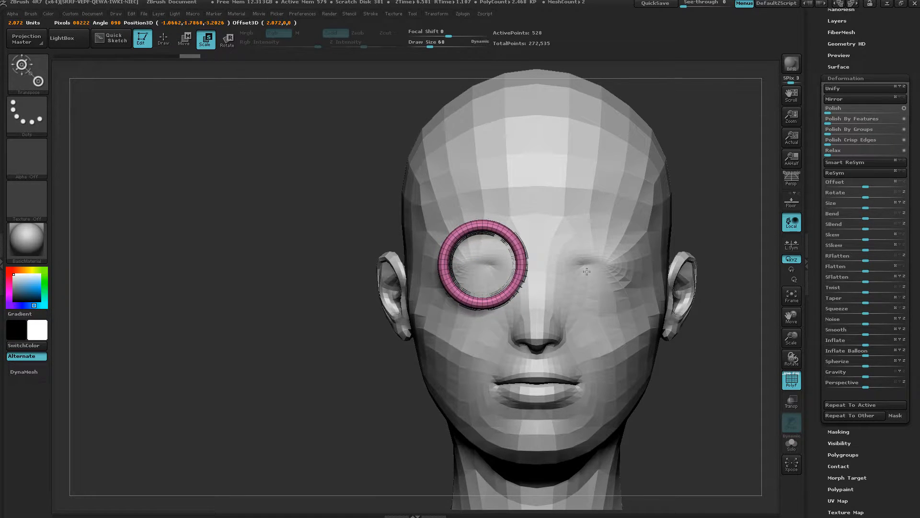
Move the ring forward along the depth axis in side view so that it sits just in front of the face.
ctrl+drag(705, 356, 719, 371)
drag(398, 407, 602, 394)
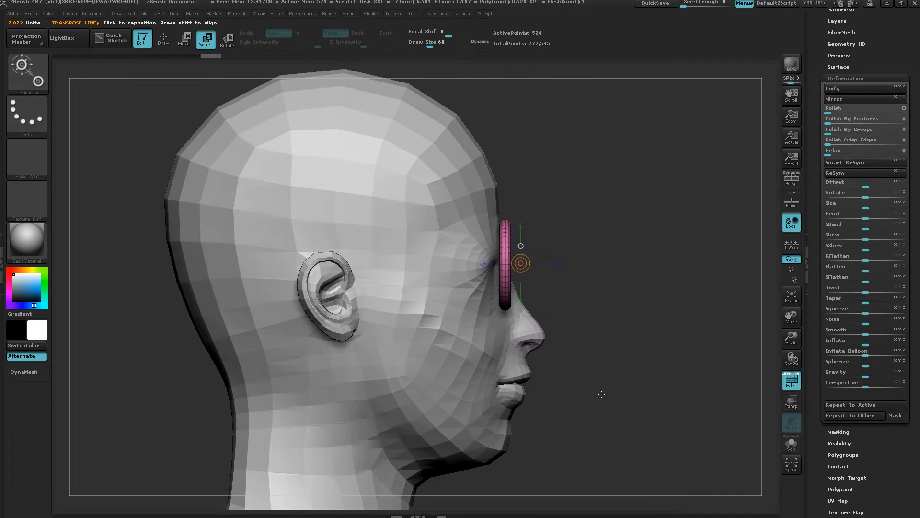
drag(671, 414, 692, 396)
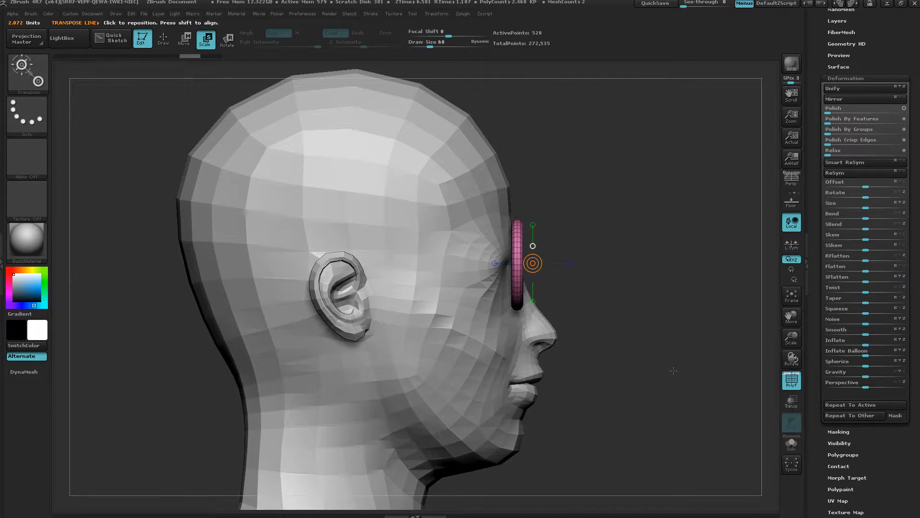
key(w)
click(571, 263)
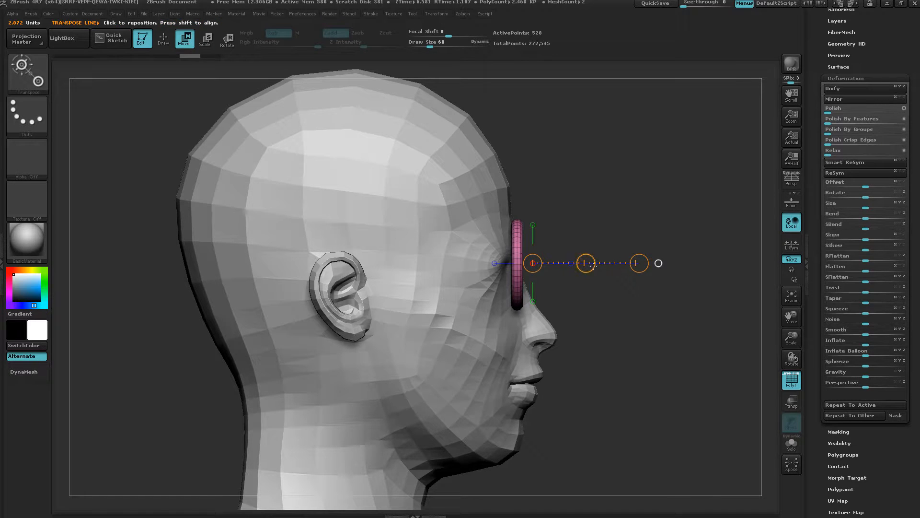
drag(586, 263, 598, 266)
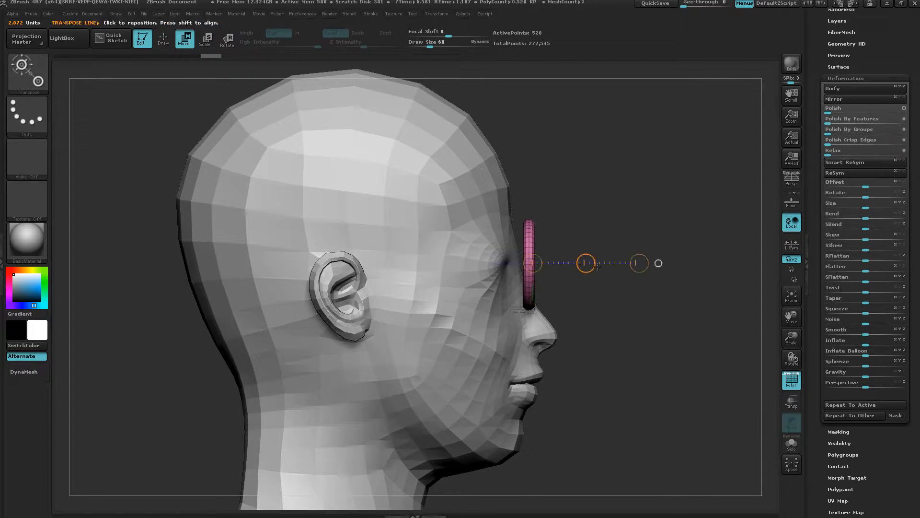
Turn off the polyframe display and choose the MatchMaker brush with the ring facing front.
drag(660, 377, 605, 402)
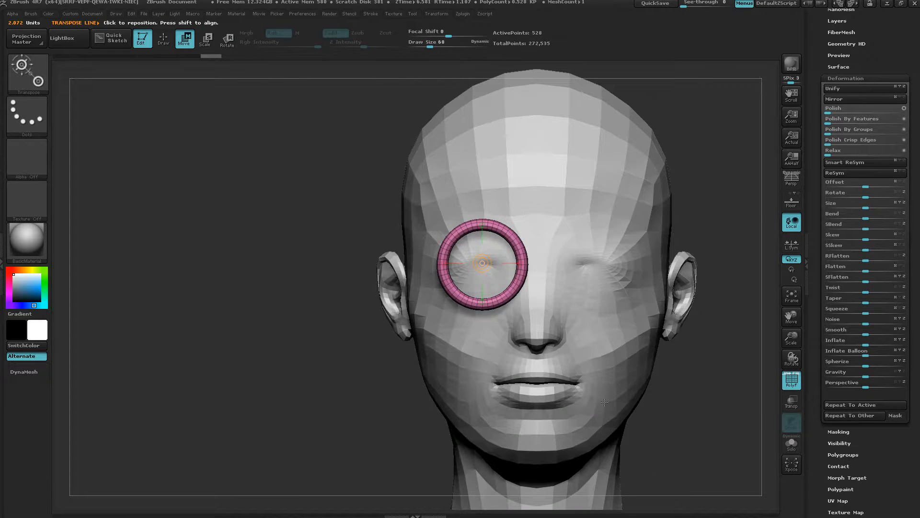
drag(583, 471, 621, 450)
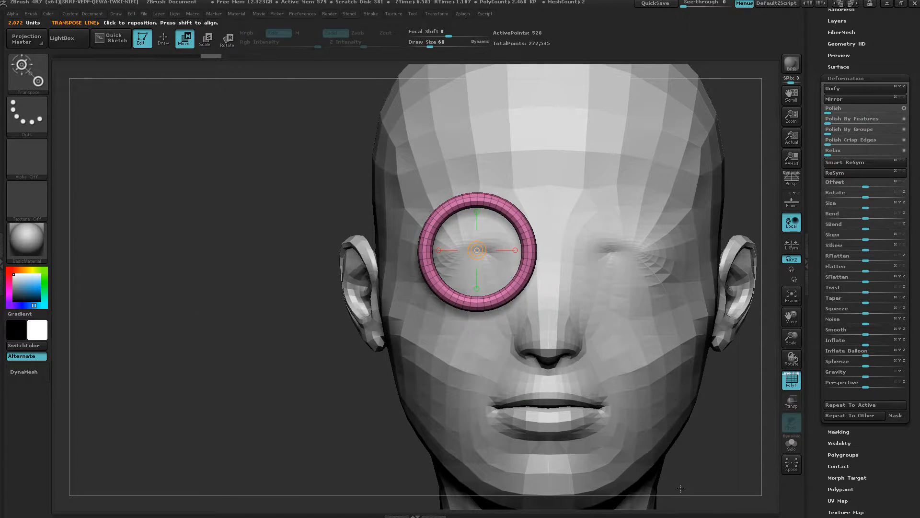
key(shift+f)
mouse_move(508, 423)
alt+mouse_down()
mouse_move(557, 434)
mouse_move(599, 412)
mouse_move(500, 416)
alt+mouse_up()
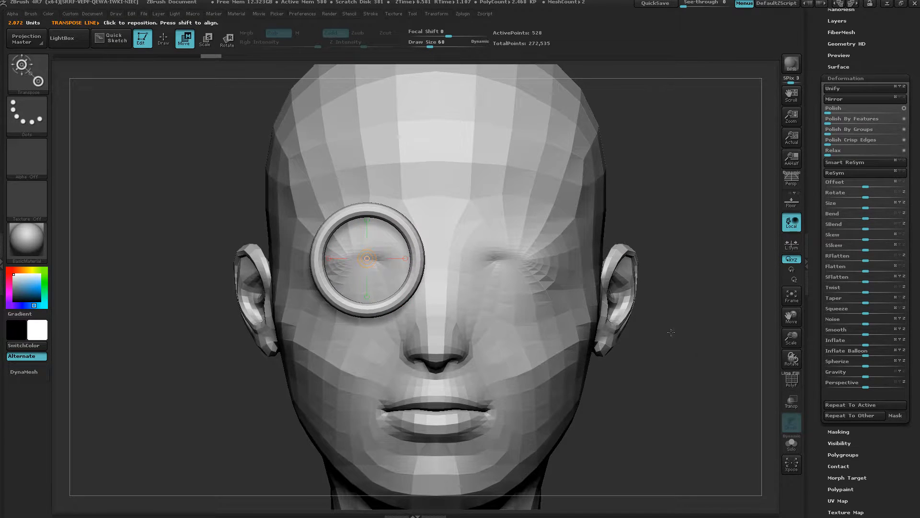
key(b)
mouse_move(671, 332)
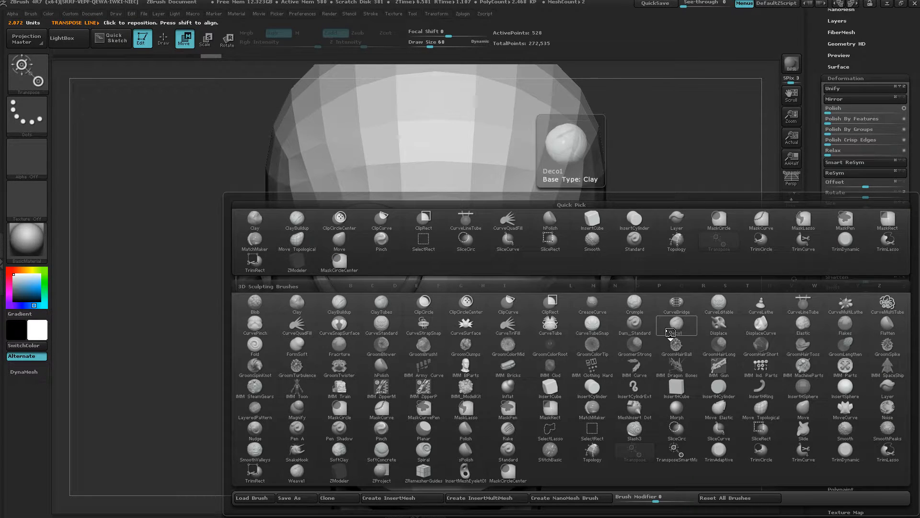
key(m)
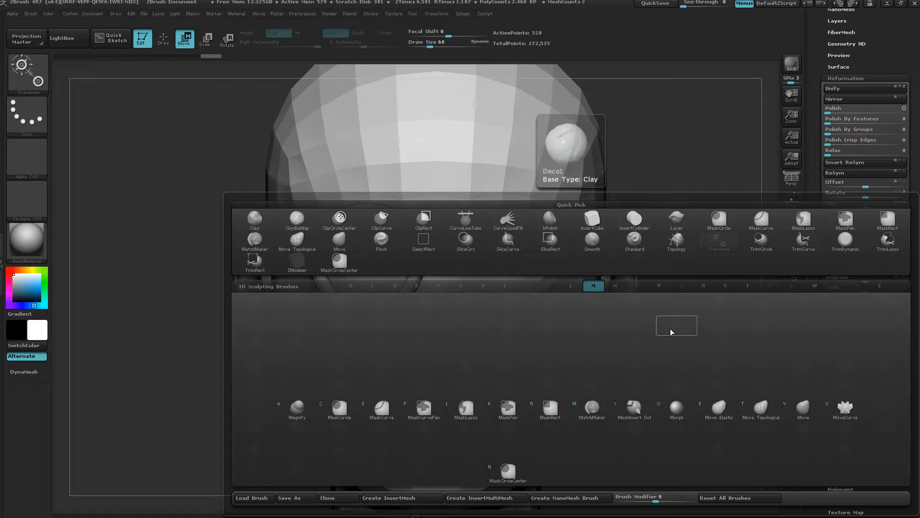
click(593, 408)
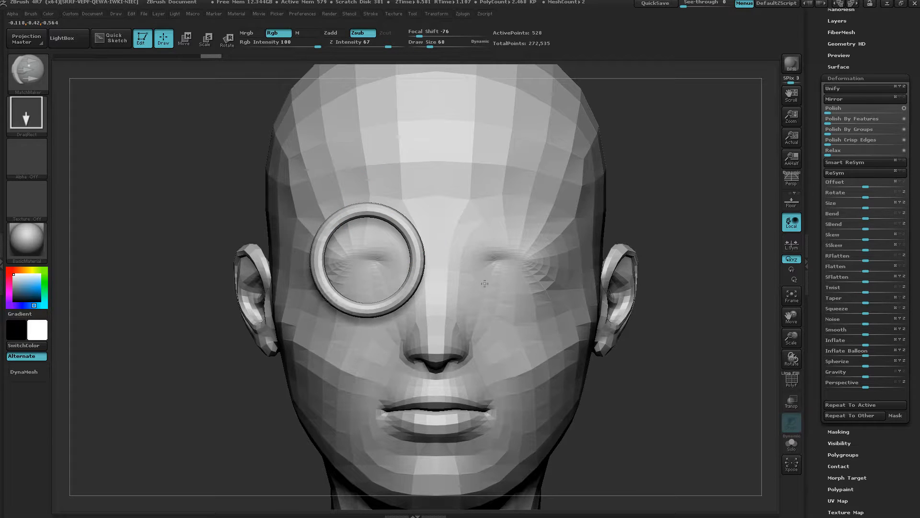
Try a MatchMaker stroke on the ring at Z Intensity 67 and check its curvature from the side.
drag(499, 289, 499, 292)
mouse_move(496, 339)
right_down()
mouse_move(549, 334)
mouse_move(544, 344)
right_up()
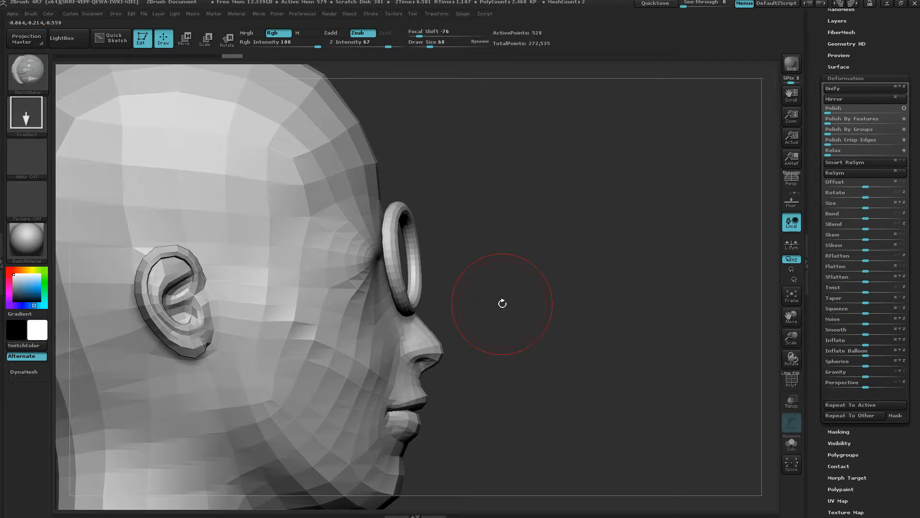
right_drag(502, 304, 527, 270)
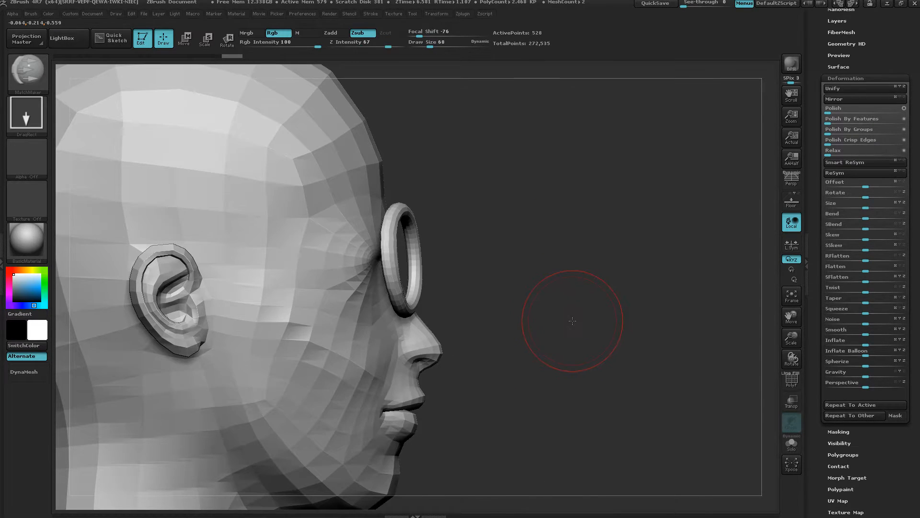
mouse_move(571, 320)
right_down()
mouse_move(499, 306)
mouse_move(496, 292)
right_up()
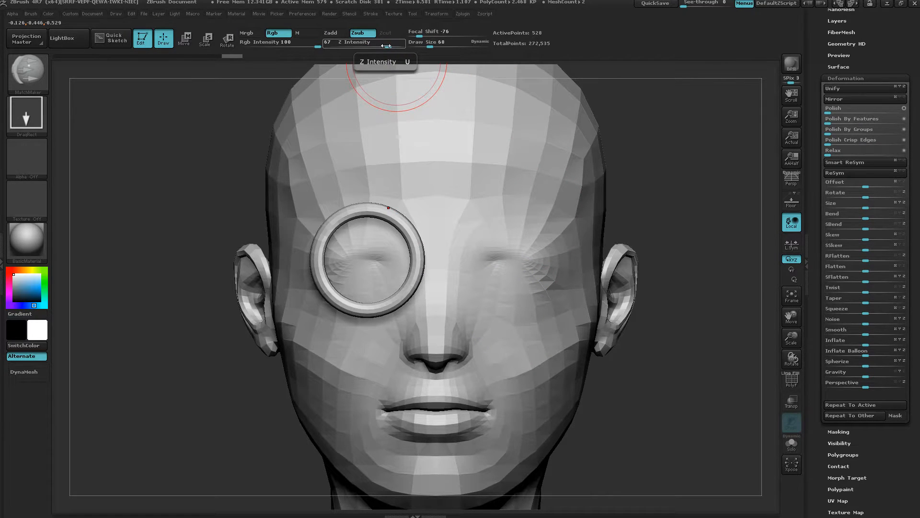
Try a MatchMaker stroke on the ring at Z Intensity 100, undo it, and compare the shapes from front and side.
drag(386, 46, 420, 53)
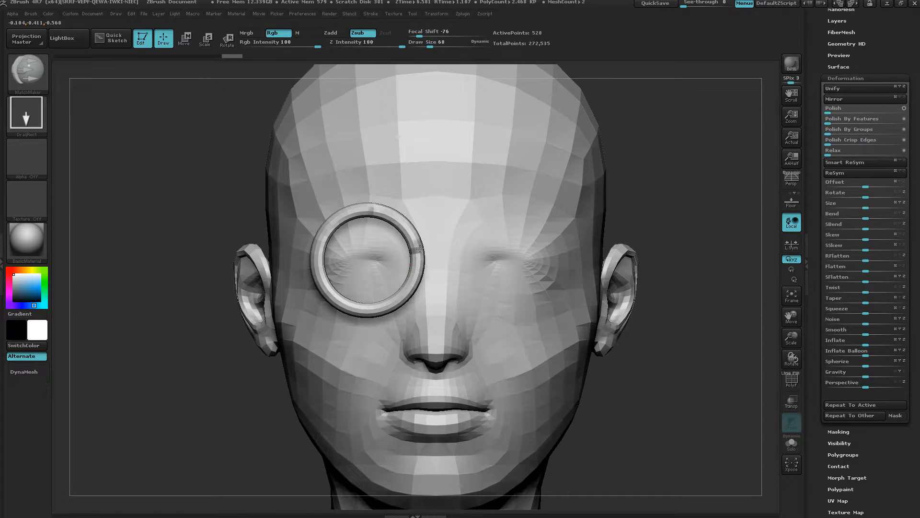
drag(419, 248, 508, 310)
mouse_move(576, 362)
right_down()
mouse_move(530, 304)
mouse_move(509, 379)
mouse_move(520, 314)
mouse_move(548, 298)
mouse_move(542, 237)
mouse_move(582, 257)
right_up()
key(ctrl+z)
key(ctrl+z)
shift+right_drag(556, 289, 512, 348)
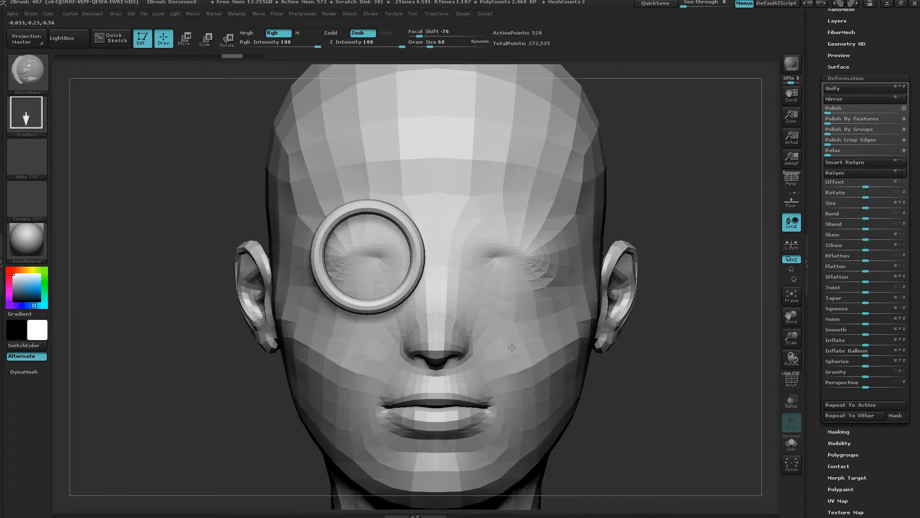
key(ctrl+z)
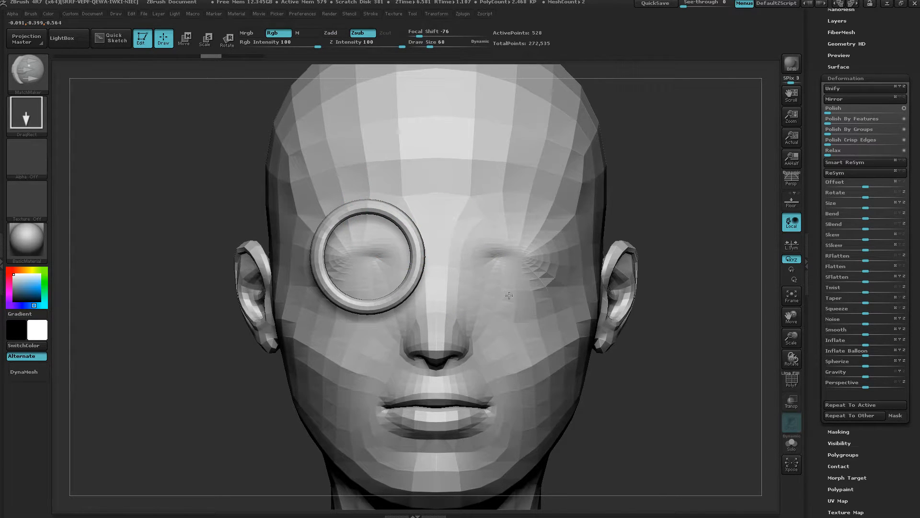
key(ctrl+shift+z)
mouse_move(510, 297)
right_down()
mouse_move(558, 302)
mouse_move(574, 316)
mouse_move(552, 373)
mouse_move(550, 333)
mouse_move(511, 189)
right_up()
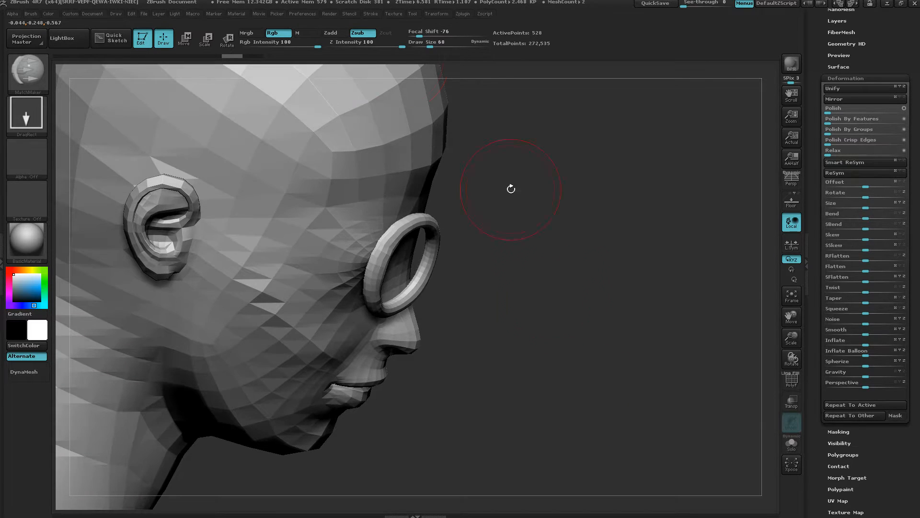
Set the Z Intensity to 33 and bend the ring to the curve of the face with MatchMaker in front view.
drag(402, 47, 376, 47)
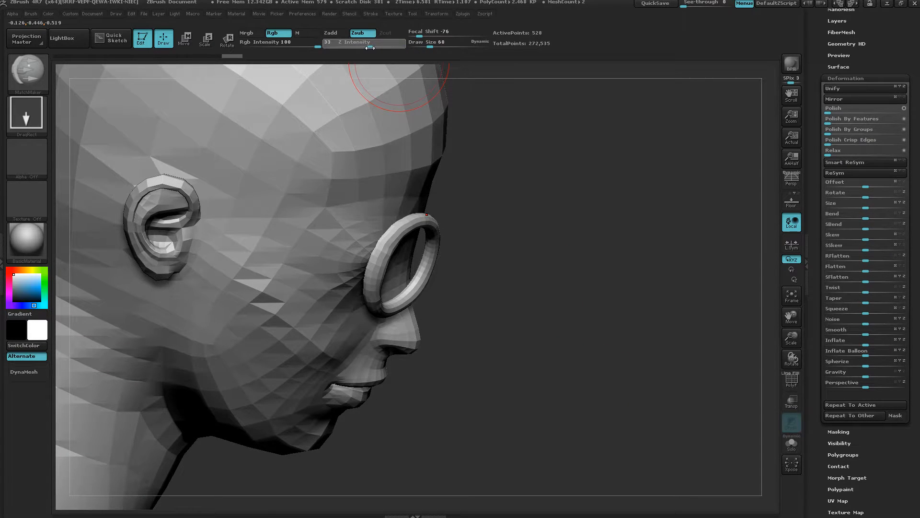
shift+right_drag(456, 189, 427, 231)
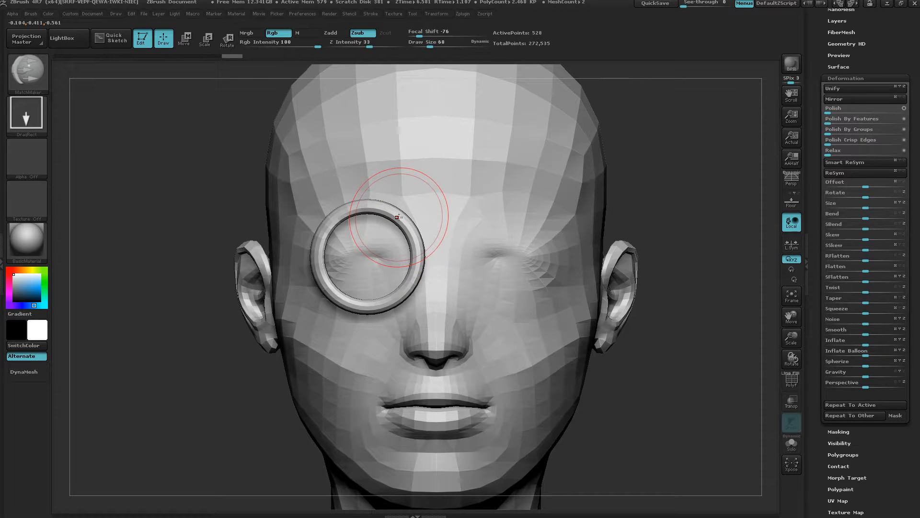
right_drag(542, 299, 565, 293)
Hide the simplified Base-head1 subtool and show the original Base-head behind the ring.
drag(918, 154, 918, 324)
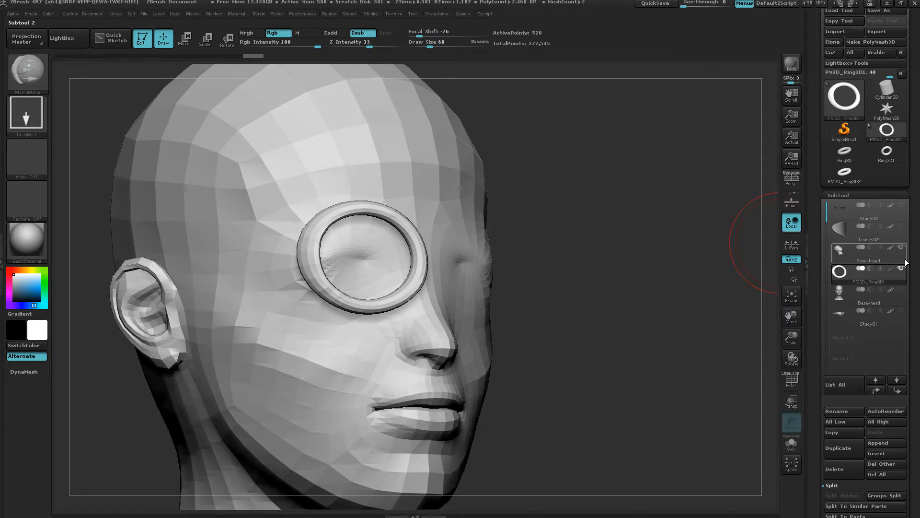
mouse_move(903, 249)
click(902, 248)
click(902, 290)
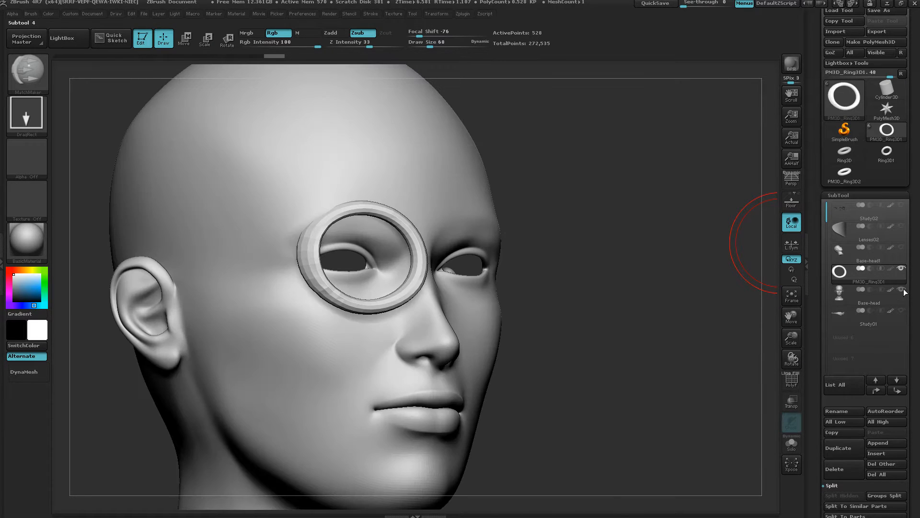
drag(583, 283, 573, 252)
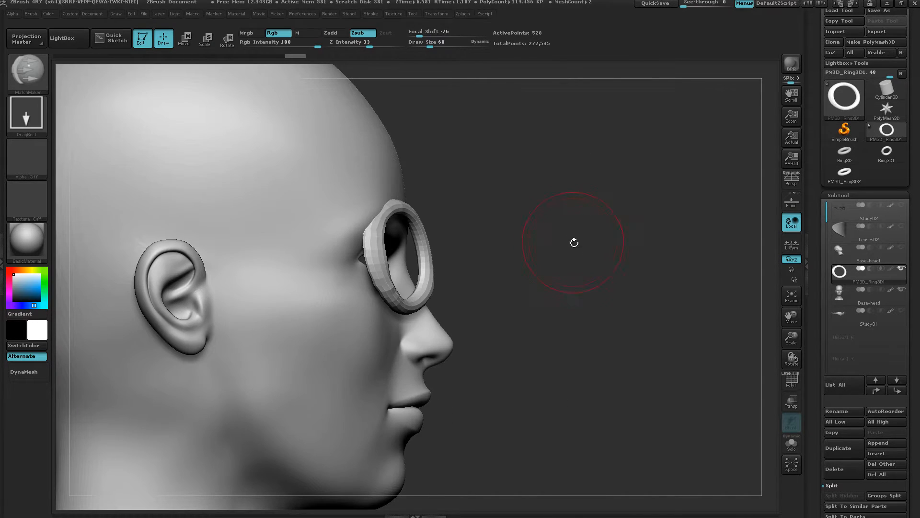
Shift the curved ring forward in side view to clear the eye, and set up a vertical Transpose line across it for rotation.
key(w)
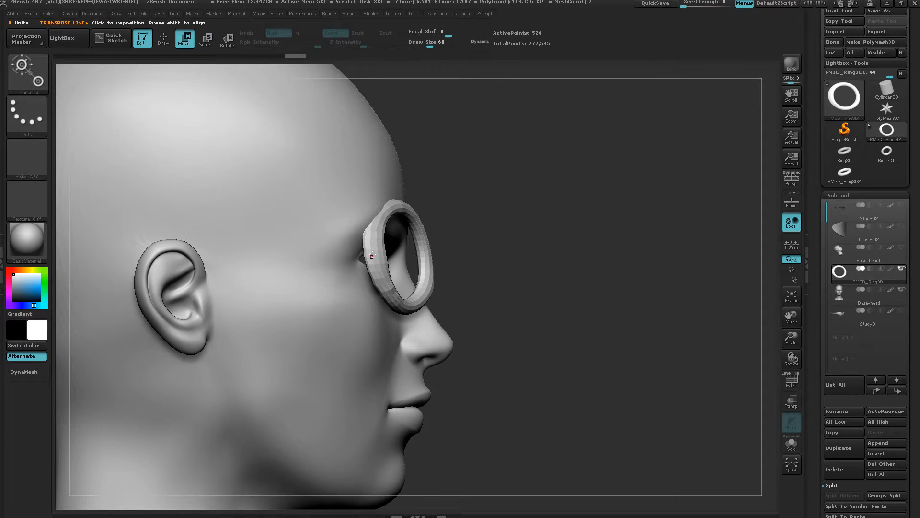
shift+drag(373, 255, 510, 256)
drag(441, 258, 453, 258)
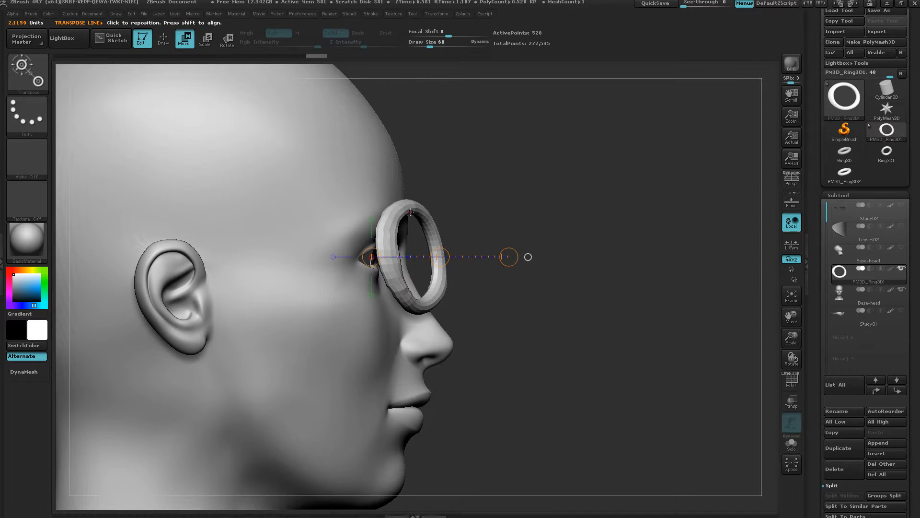
mouse_move(410, 211)
mouse_down()
mouse_move(412, 307)
mouse_move(421, 318)
mouse_move(397, 325)
mouse_up()
key(r)
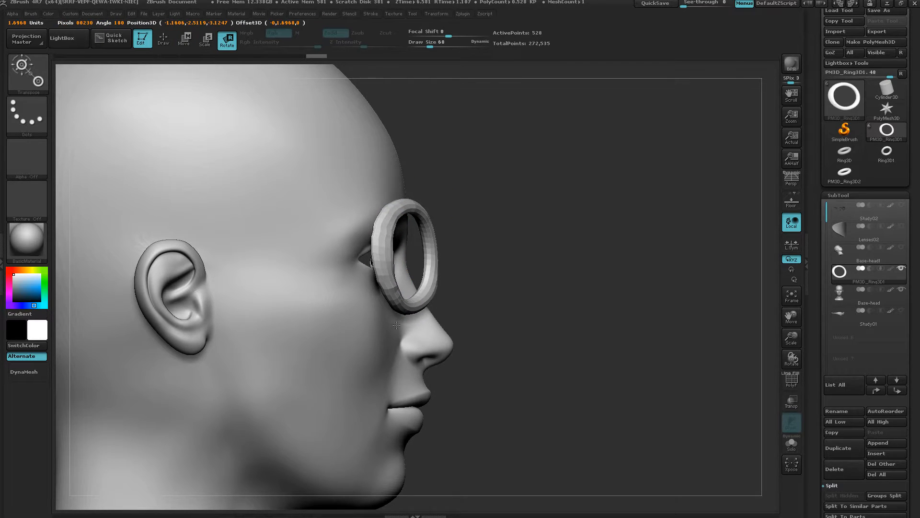
drag(567, 267, 512, 243)
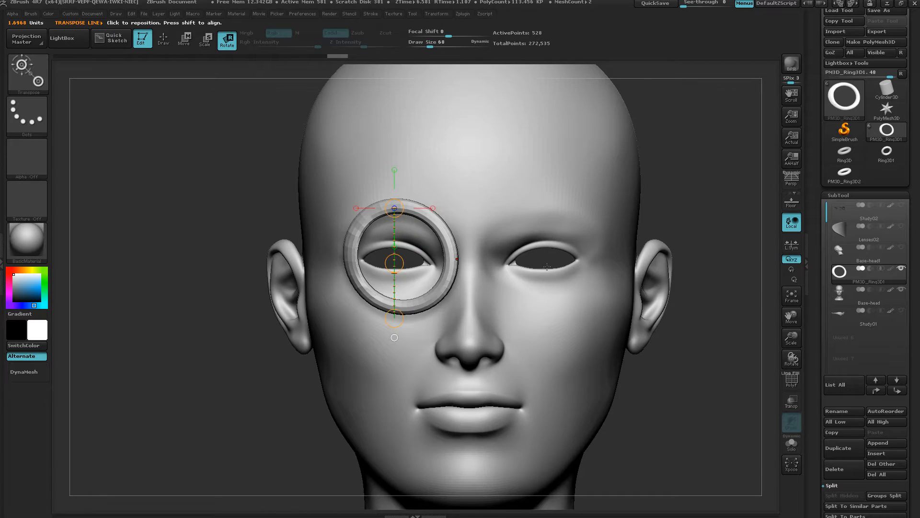
Choose the Move Topological brush with Draw Size 155 and pull the ring's outer side back towards the temple.
mouse_move(547, 266)
alt+mouse_down()
mouse_move(554, 275)
mouse_move(534, 270)
alt+mouse_up()
key(q)
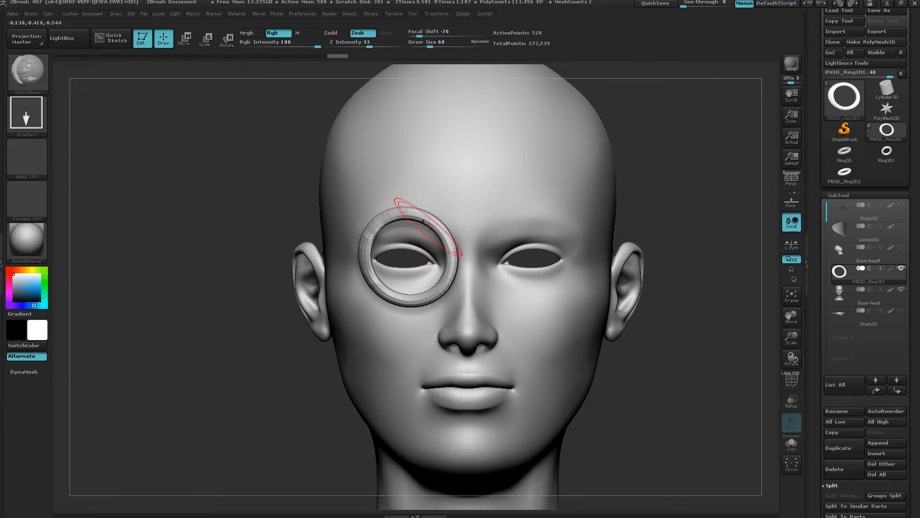
mouse_move(540, 284)
mouse_down()
mouse_move(628, 271)
mouse_move(639, 292)
mouse_move(592, 253)
mouse_move(590, 275)
mouse_up()
drag(270, 261, 384, 248)
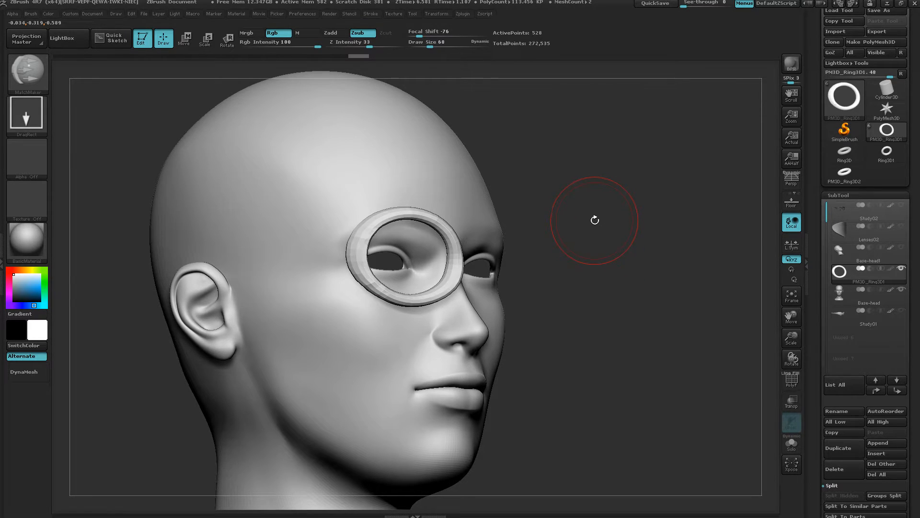
key(b)
key(m)
key(t)
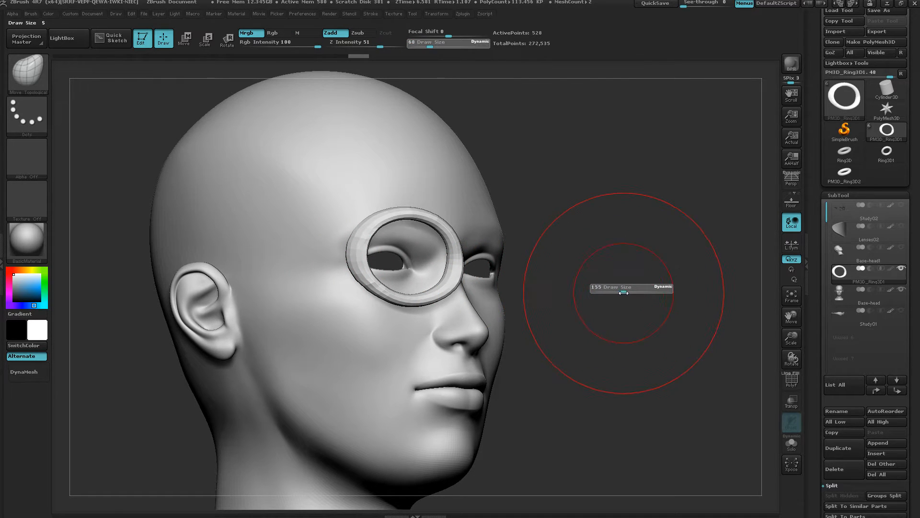
drag(364, 251, 330, 254)
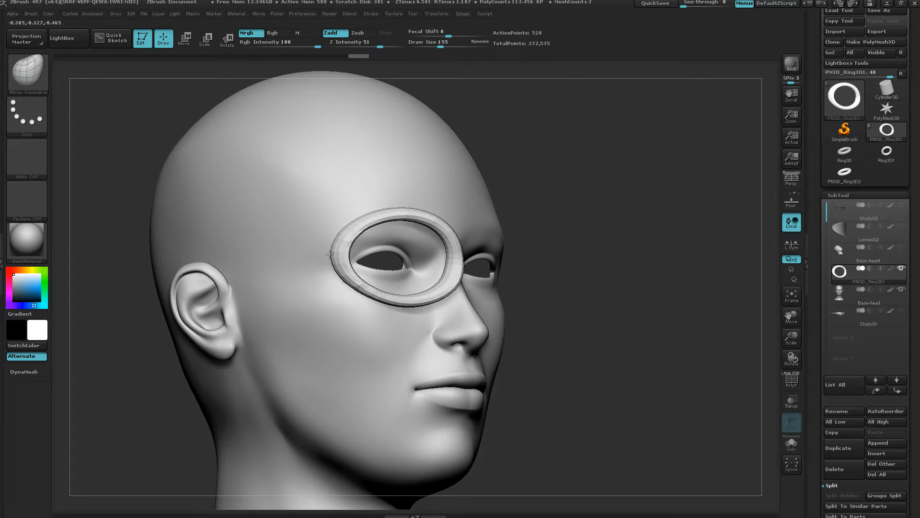
shift+drag(555, 246, 528, 257)
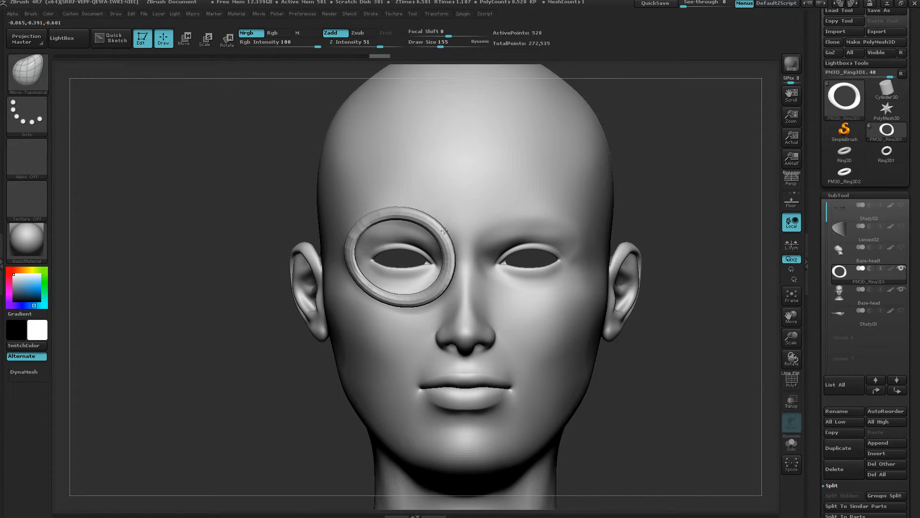
Refine the rim's outline in front view by pulling its lower outer edge outwards and its upper edge slightly down.
drag(355, 279, 344, 279)
drag(421, 215, 426, 227)
drag(368, 226, 371, 232)
Reshape the rim's curve as seen from below, pushing its middle forward and its outer end back around the face.
mouse_move(367, 225)
right_down()
mouse_move(428, 235)
mouse_move(374, 307)
mouse_move(464, 100)
right_up()
ctrl+right_drag(388, 395, 422, 330)
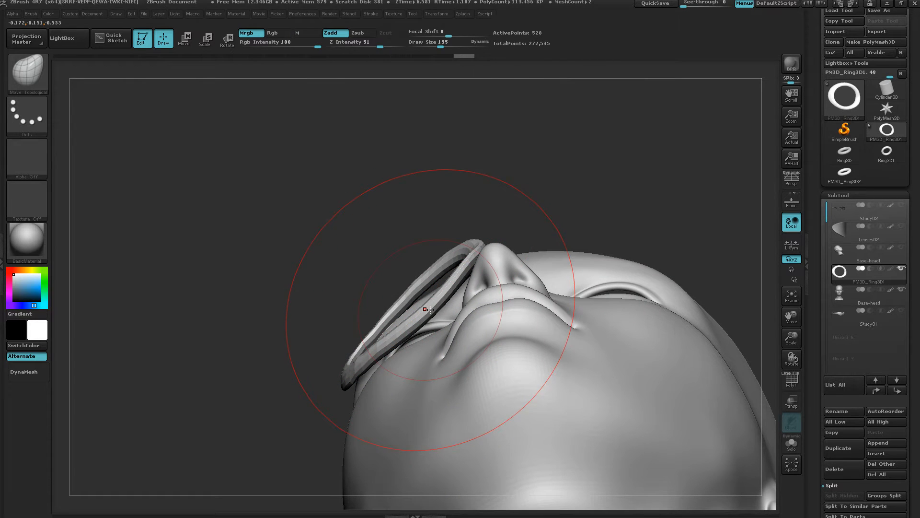
mouse_move(431, 310)
mouse_down()
mouse_move(442, 320)
mouse_move(425, 292)
mouse_up()
drag(345, 384, 342, 399)
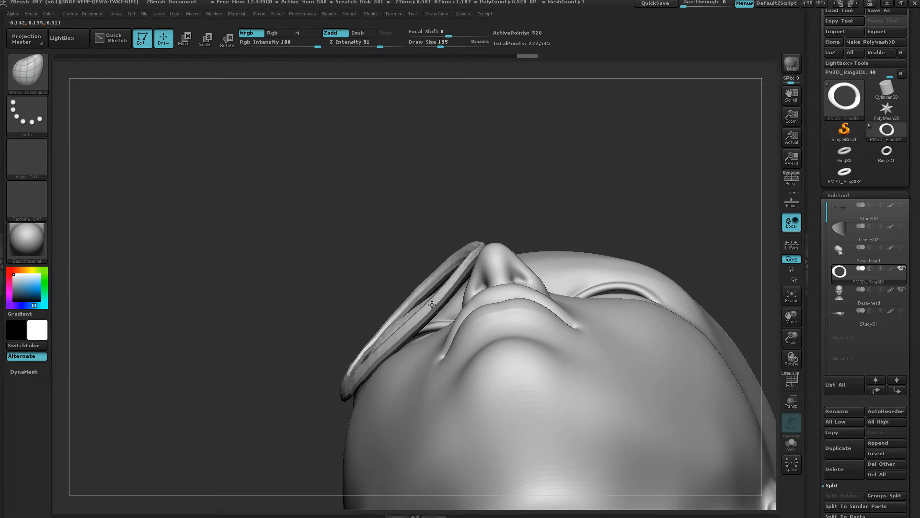
mouse_move(441, 269)
mouse_down()
mouse_move(514, 345)
mouse_move(485, 253)
mouse_up()
mouse_move(485, 253)
right_down()
mouse_move(463, 235)
mouse_move(494, 240)
mouse_move(472, 251)
right_up()
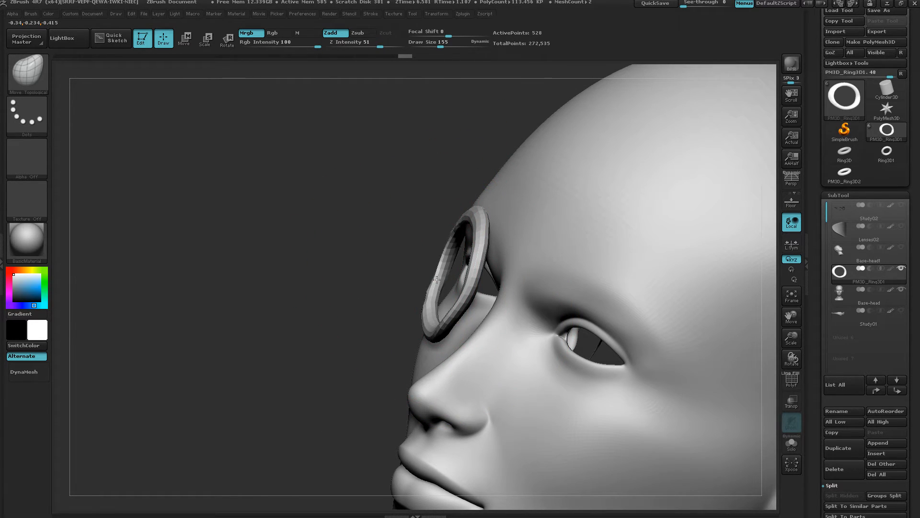
Reduce the Draw Size to 22 and nudge the middle of the rim's upper edge beside the brow.
mouse_move(425, 288)
right_down()
mouse_move(460, 280)
mouse_move(451, 307)
mouse_move(438, 283)
mouse_move(447, 294)
right_up()
mouse_move(447, 295)
mouse_down()
mouse_move(452, 301)
mouse_move(439, 301)
mouse_move(442, 295)
mouse_up()
key(s)
mouse_move(410, 323)
ctrl+right_down()
mouse_move(422, 341)
mouse_move(467, 319)
ctrl+right_up()
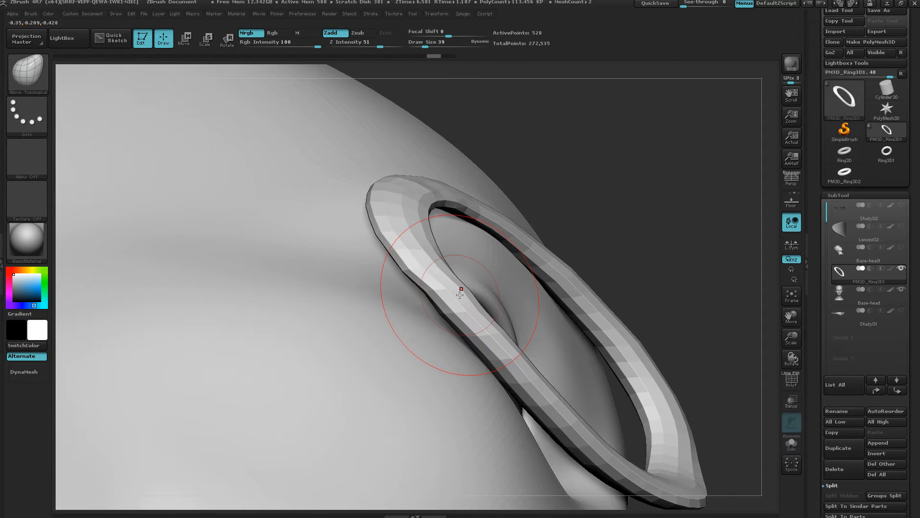
key(s)
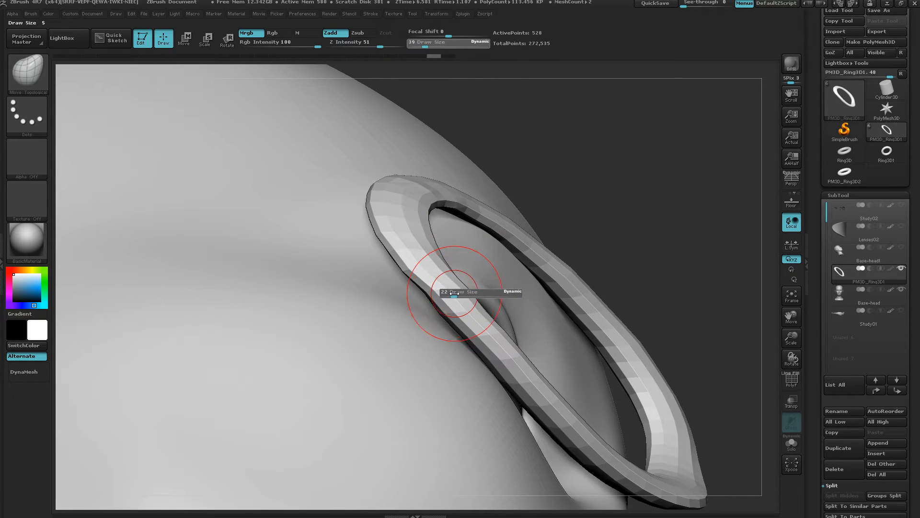
click(454, 293)
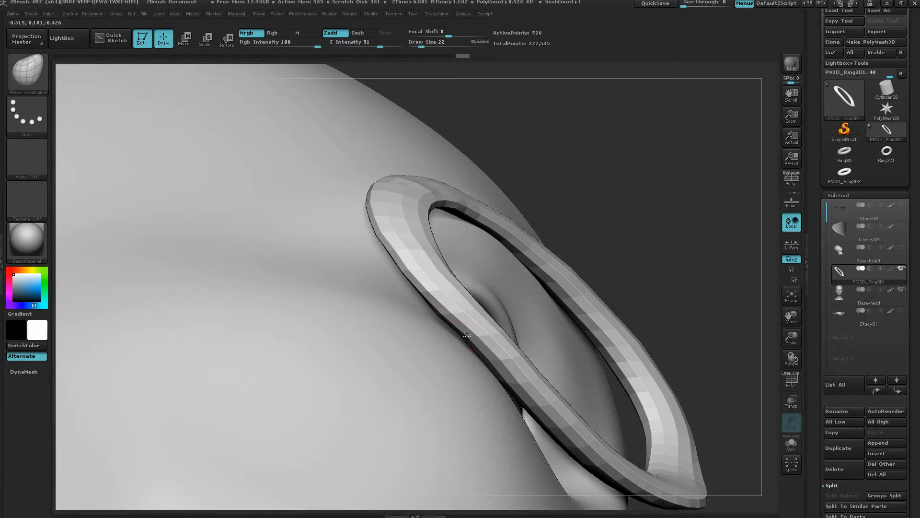
drag(460, 337, 464, 334)
Set the Draw Size to 89 and nudge the middle of the rim's nose-side edge slightly down to refine its profile.
mouse_move(497, 331)
right_down()
mouse_move(455, 391)
mouse_move(440, 341)
mouse_move(415, 370)
right_up()
right_drag(490, 284, 527, 211)
ctrl+right_drag(528, 211, 527, 360)
mouse_move(528, 359)
ctrl+right_down()
mouse_move(506, 335)
mouse_move(518, 365)
ctrl+right_up()
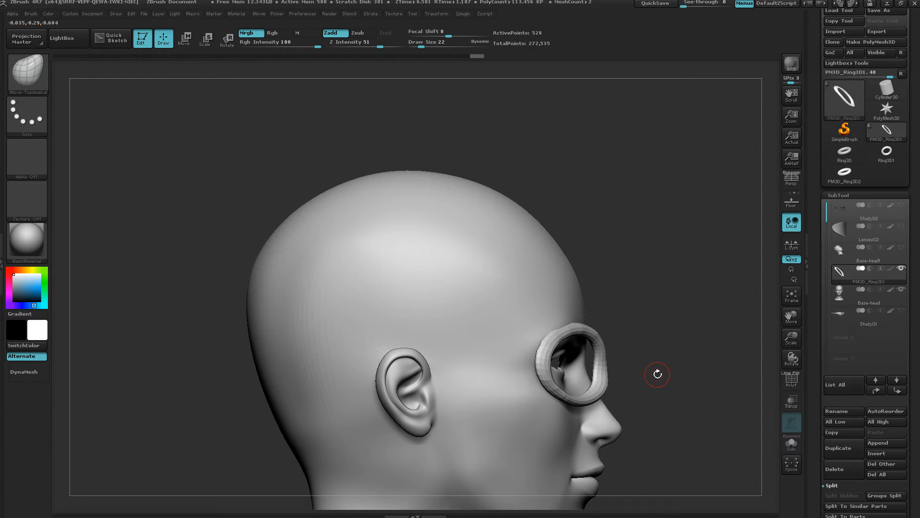
key(s)
drag(643, 376, 656, 379)
ctrl+right_drag(650, 353, 651, 384)
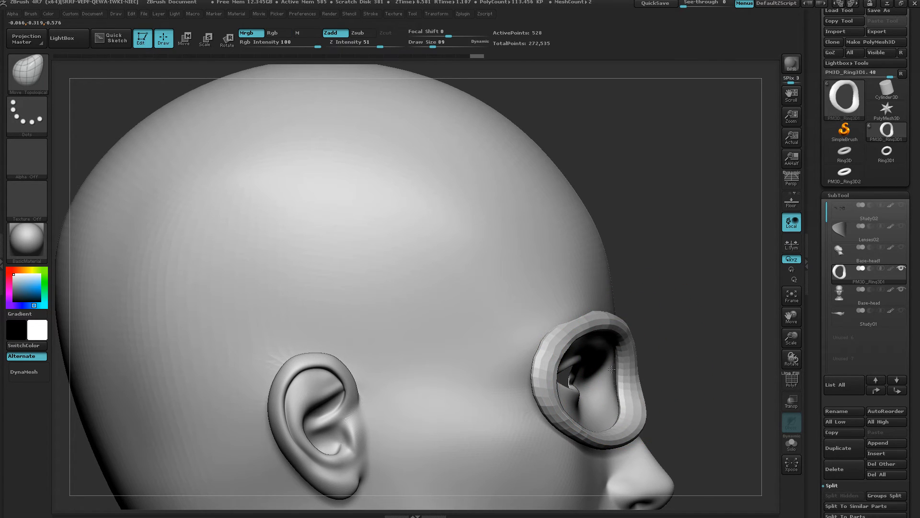
mouse_move(615, 369)
right_down()
mouse_move(588, 374)
mouse_move(600, 355)
mouse_move(595, 401)
right_up()
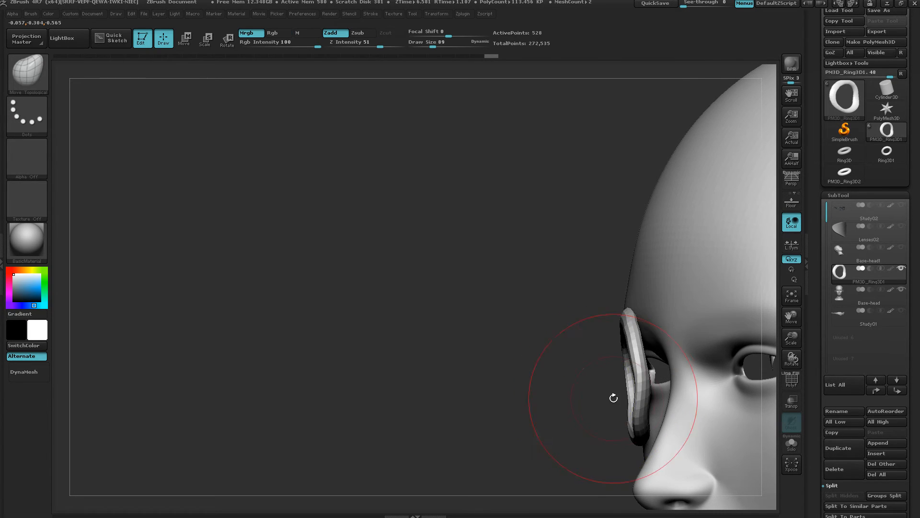
ctrl+right_drag(645, 381, 645, 367)
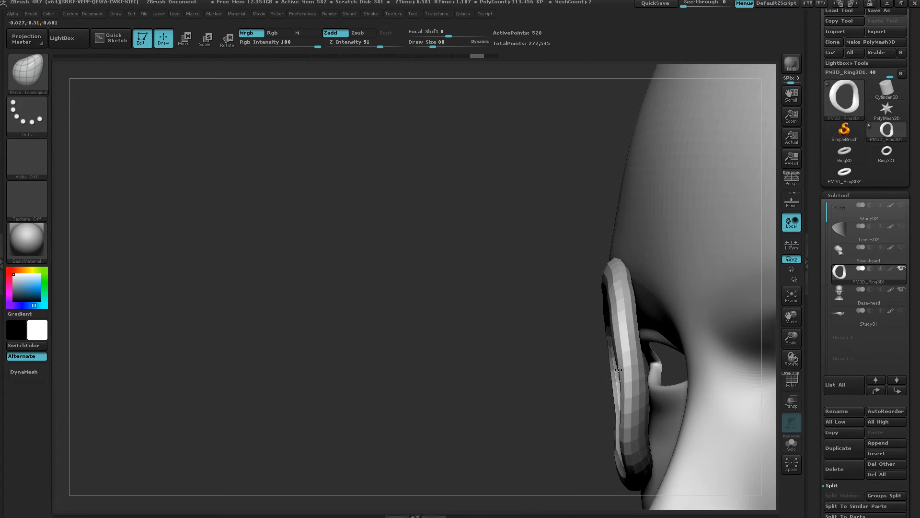
mouse_move(621, 370)
mouse_down()
mouse_move(632, 388)
mouse_move(623, 384)
mouse_up()
Set the Draw Size to 56, nudge the rim's lower nose-side corner up and inwards, and check the shape from the front.
key(s)
right_drag(624, 384, 728, 382)
mouse_move(508, 345)
ctrl+right_down()
mouse_move(501, 389)
mouse_move(505, 343)
mouse_move(536, 395)
mouse_move(710, 408)
ctrl+right_up()
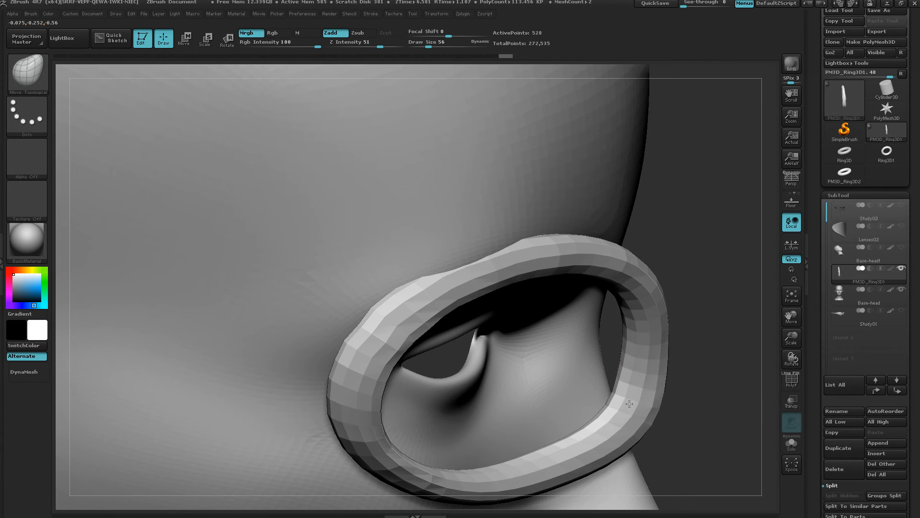
drag(630, 404, 623, 393)
mouse_move(622, 393)
right_down()
mouse_move(579, 373)
mouse_move(584, 275)
mouse_move(565, 379)
right_up()
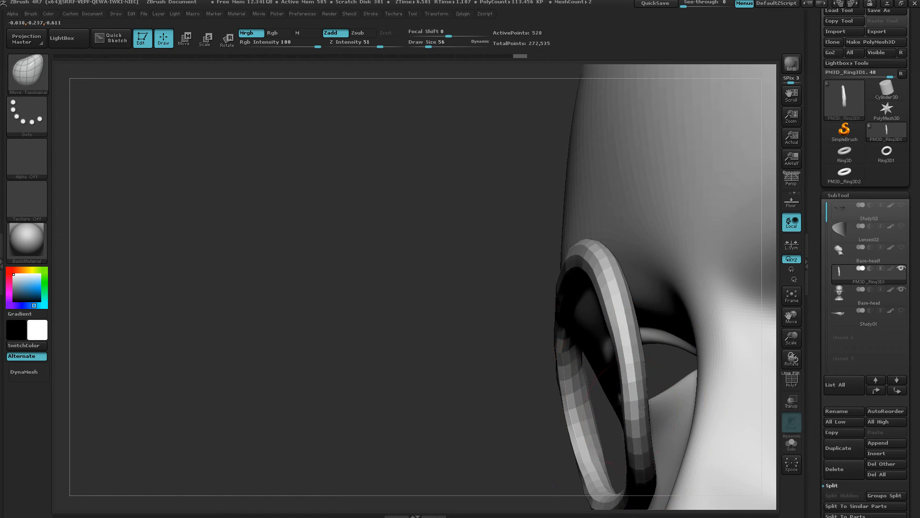
mouse_move(642, 407)
right_down()
mouse_move(660, 386)
mouse_move(679, 384)
mouse_move(311, 388)
mouse_move(479, 360)
mouse_move(362, 349)
mouse_move(372, 353)
mouse_move(375, 336)
mouse_move(370, 403)
right_up()
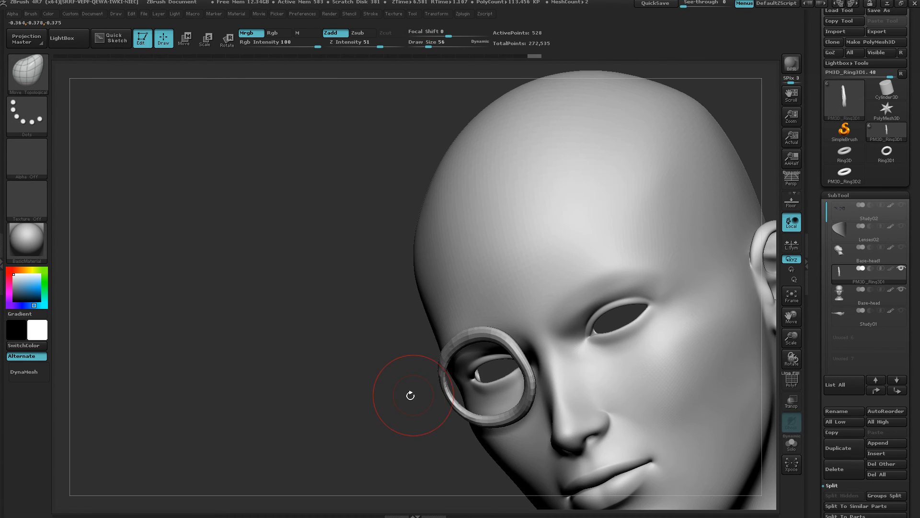
right_drag(428, 394, 475, 385)
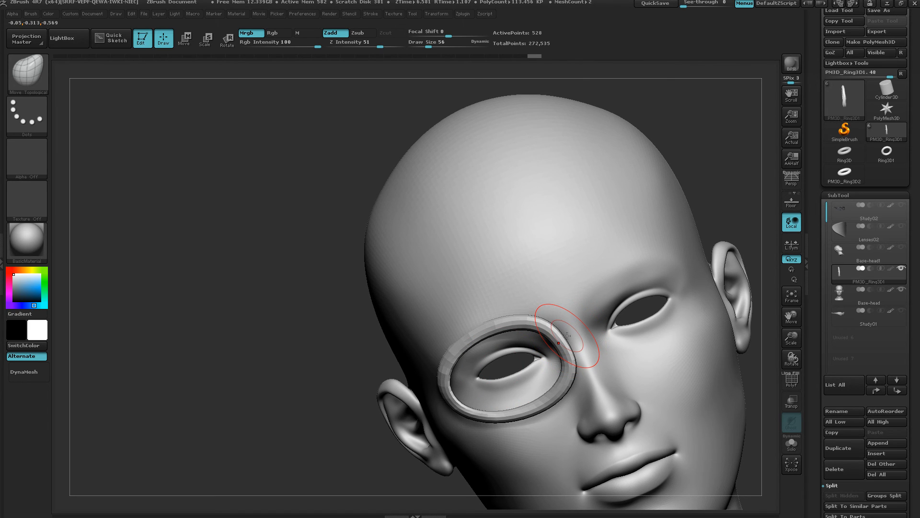
key(alt+Tab)
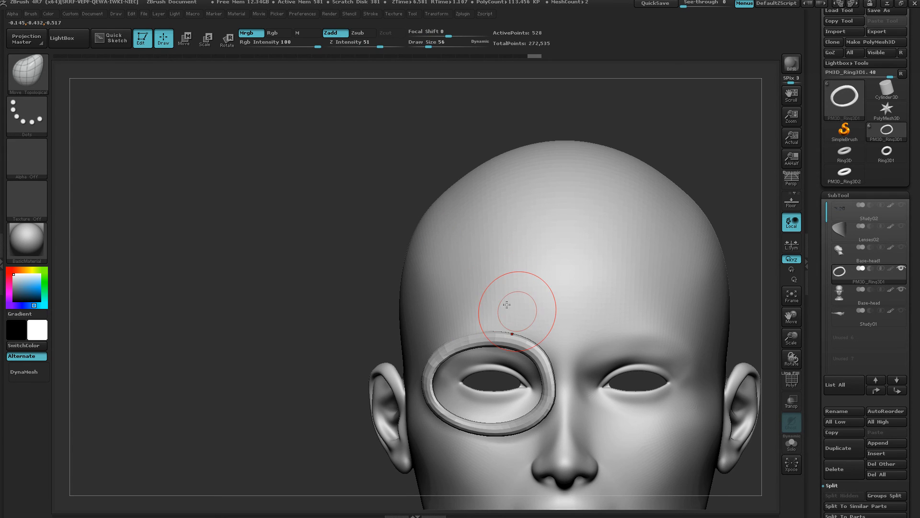
alt+right_drag(538, 321, 412, 246)
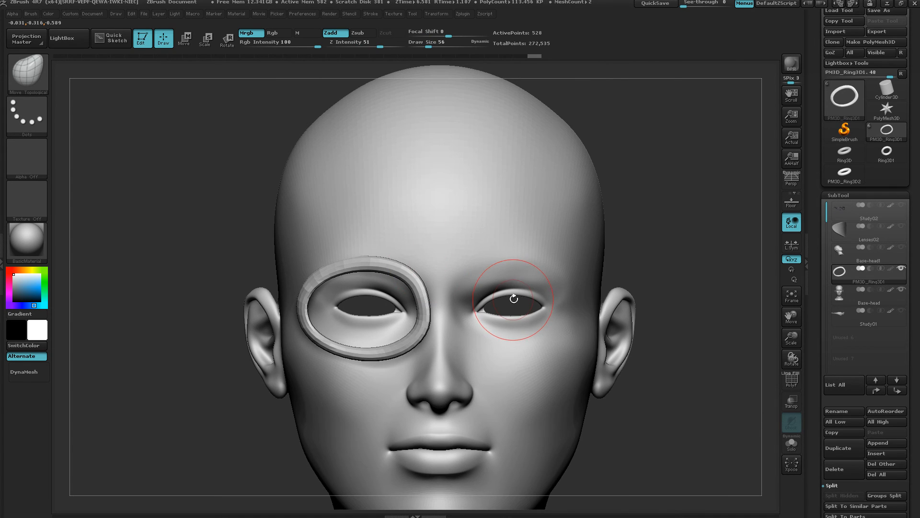